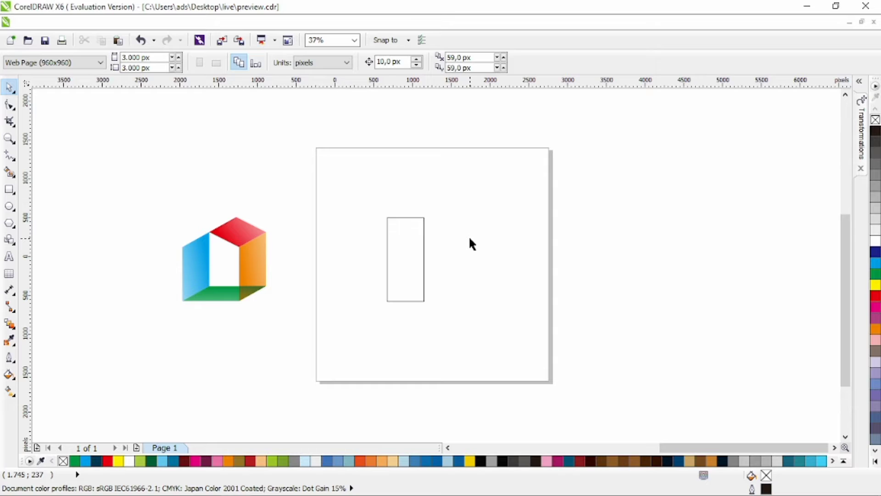
# - Try resizing the rectangle proportionally from a corner and stretching its individual sides, undoing each change
pyautogui.click(410, 255)
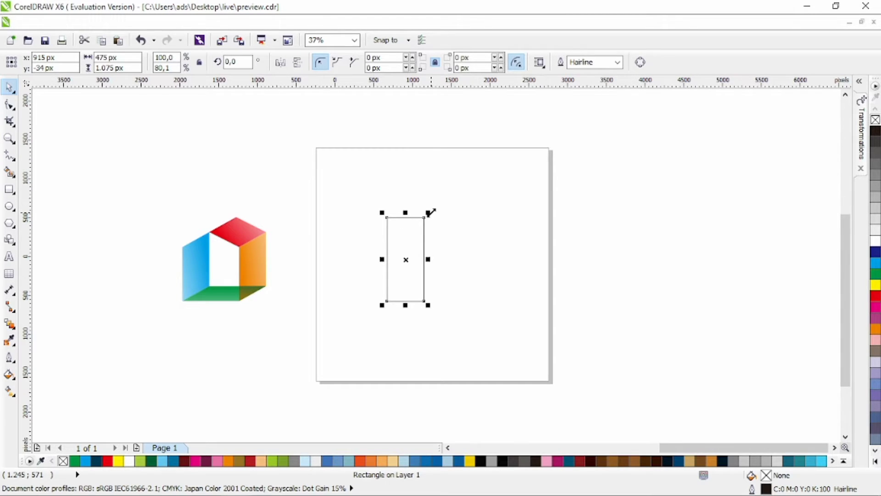
pyautogui.moveTo(430, 213); pyautogui.dragTo(480, 186)
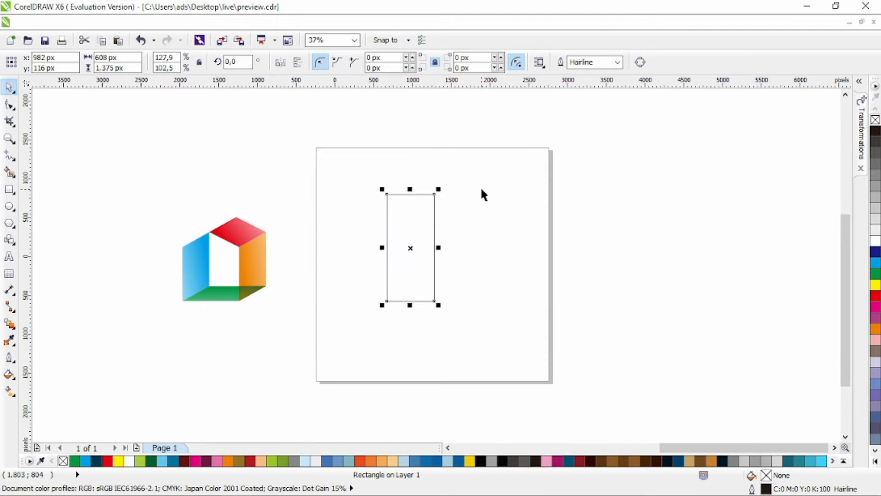
pyautogui.hotkey('ctrl', 'z')
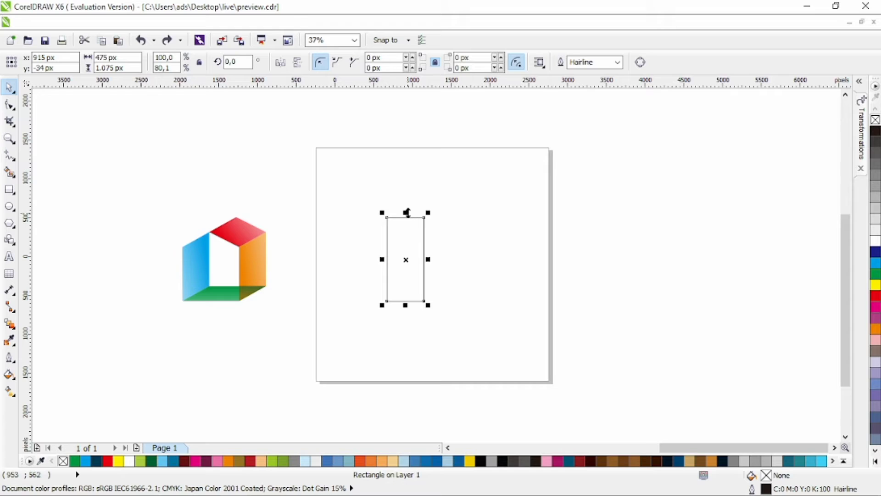
pyautogui.moveTo(405, 212); pyautogui.dragTo(409, 152)
pyautogui.hotkey('ctrl', 'z')
pyautogui.moveTo(407, 306); pyautogui.dragTo(406, 360)
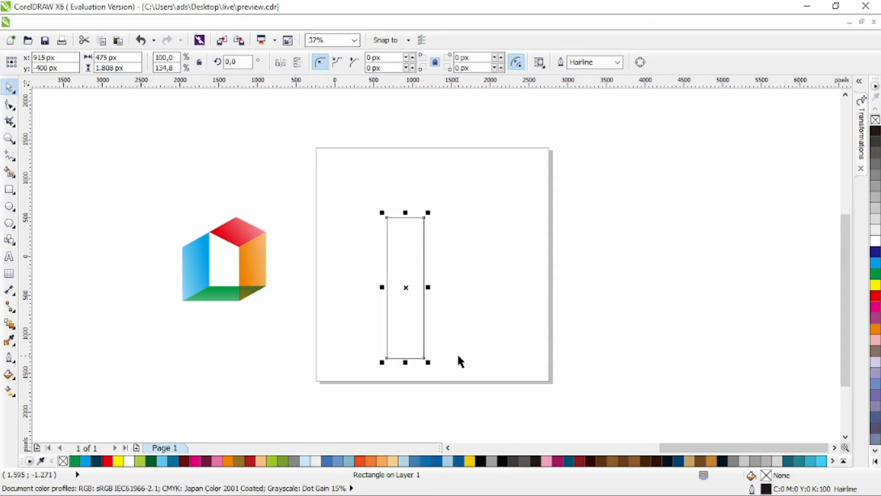
pyautogui.hotkey('ctrl', 'z')
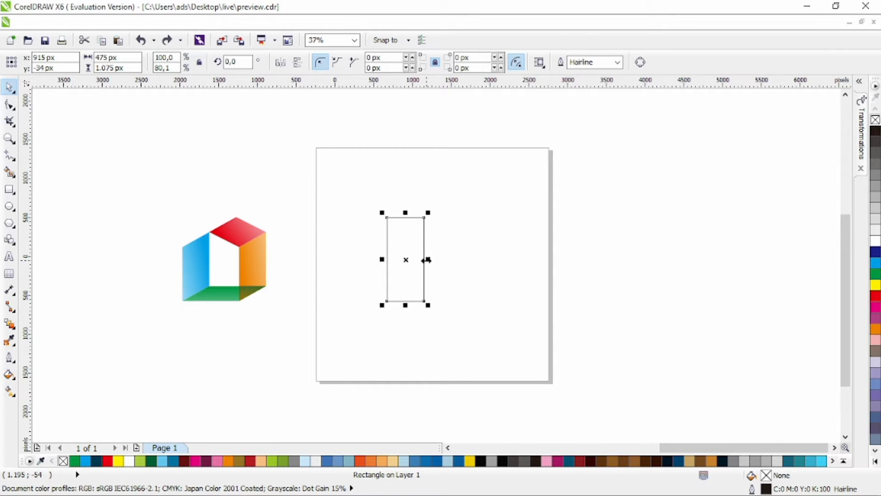
pyautogui.moveTo(427, 260); pyautogui.dragTo(479, 259)
pyautogui.hotkey('ctrl', 'z')
pyautogui.moveTo(383, 259)
pyautogui.mouseDown()
pyautogui.moveTo(354, 270)
pyautogui.moveTo(388, 272)
pyautogui.mouseUp()
pyautogui.click(458, 254)
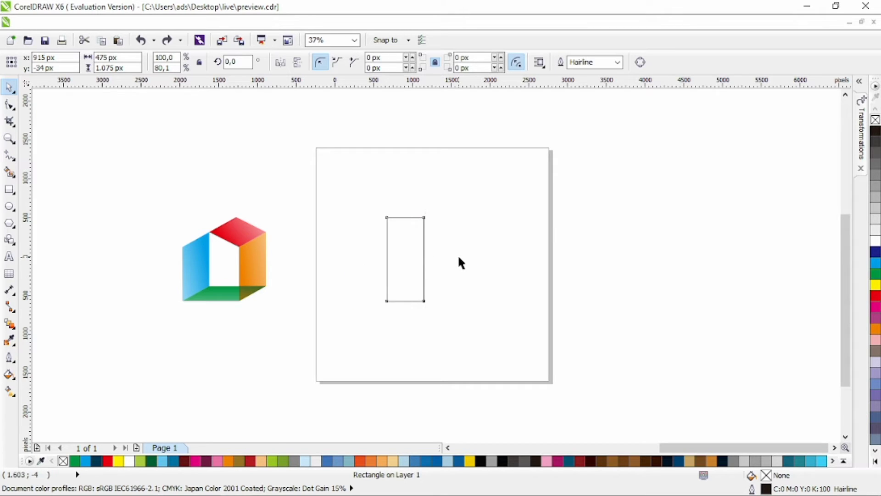
# - Try rotating the rectangle about 60° counterclockwise around its centre, and undo the rotation
pyautogui.click(406, 259)
pyautogui.click(406, 259)
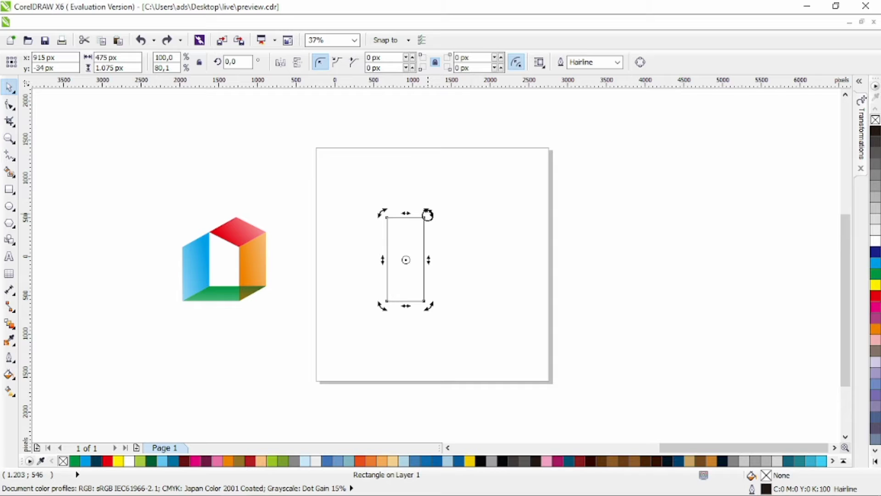
pyautogui.moveTo(428, 214); pyautogui.dragTo(369, 202)
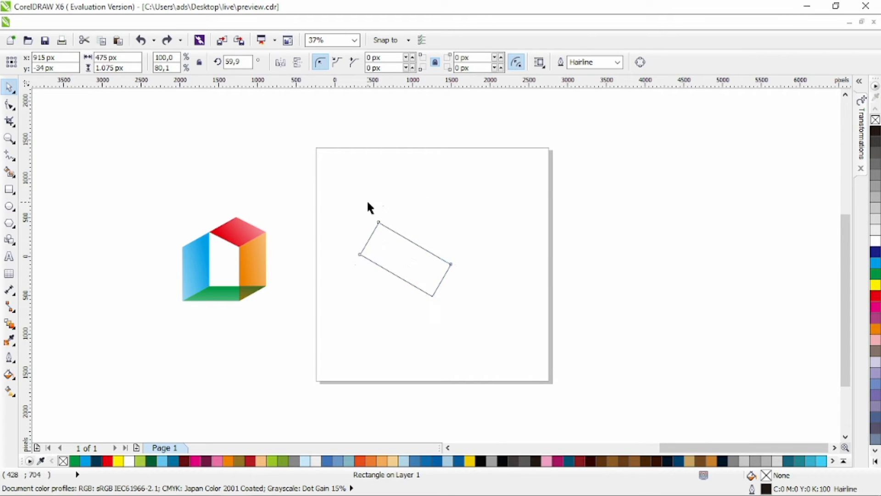
pyautogui.hotkey('ctrl', 'z')
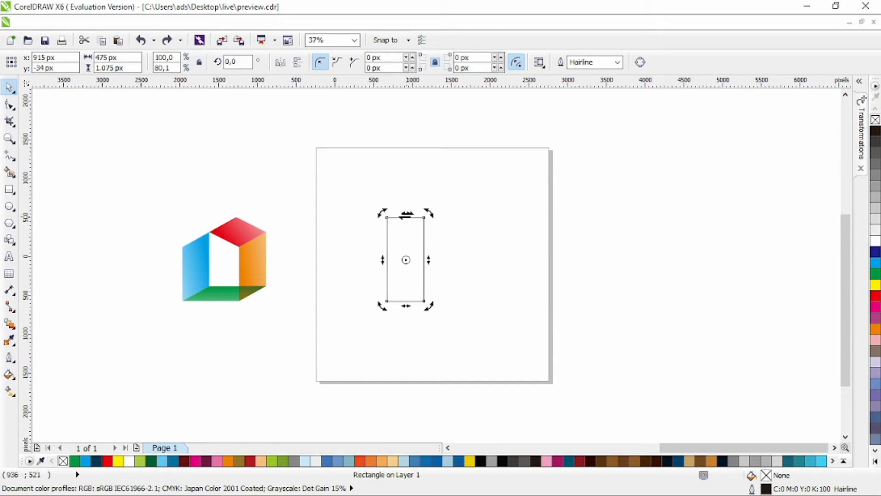
# - Try skewing the rectangle horizontally by its upper edge and vertically by a side edge, undoing each skew
pyautogui.moveTo(407, 214); pyautogui.dragTo(368, 214)
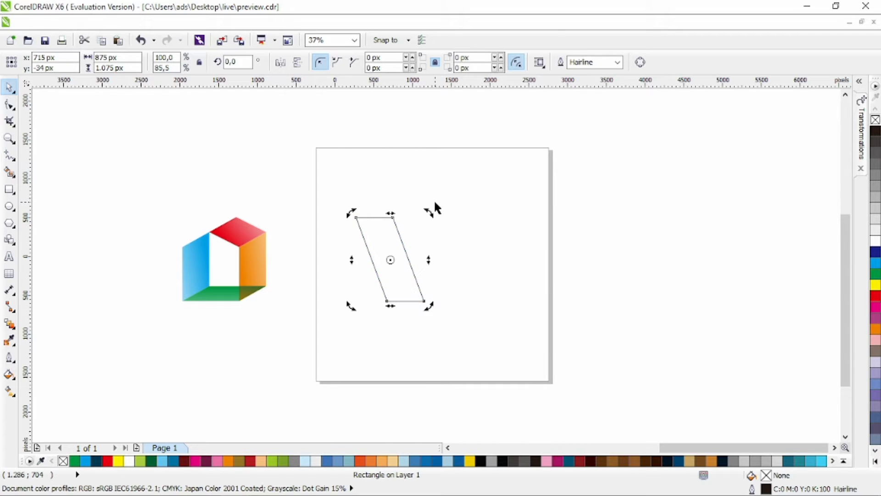
pyautogui.hotkey('ctrl', 'z')
pyautogui.hotkey('ctrl', 'z')
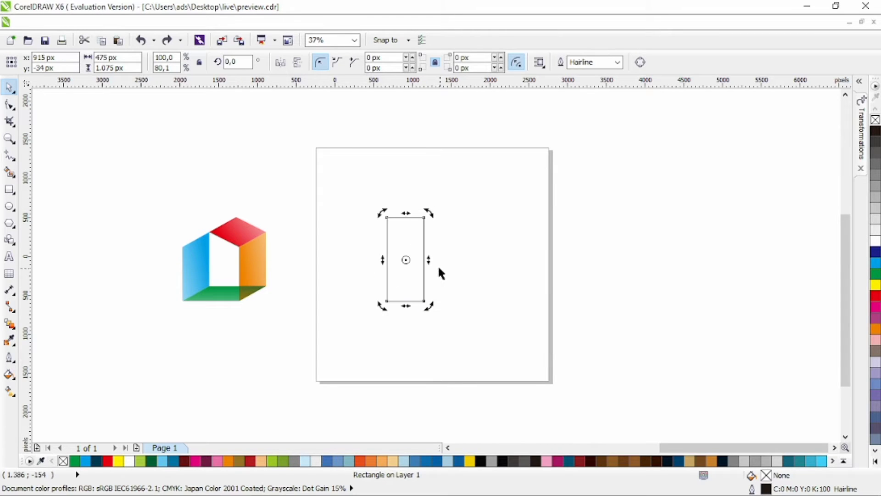
pyautogui.moveTo(430, 262); pyautogui.dragTo(378, 200)
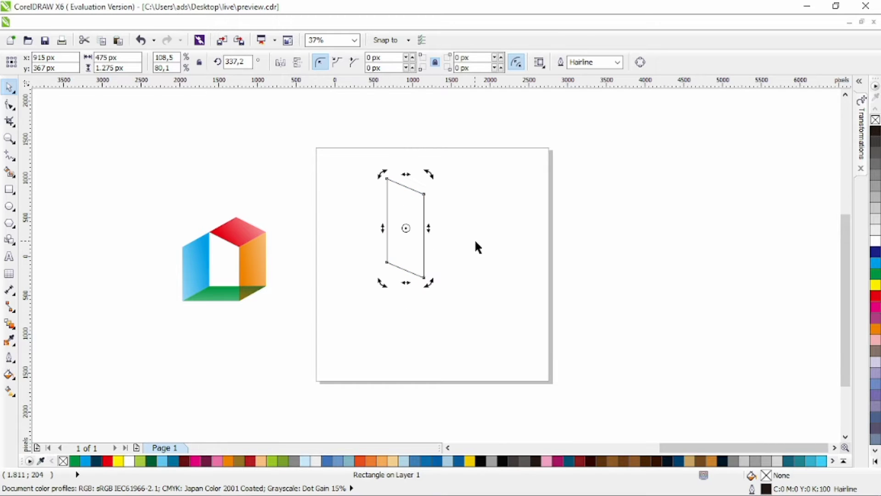
pyautogui.hotkey('ctrl', 'z')
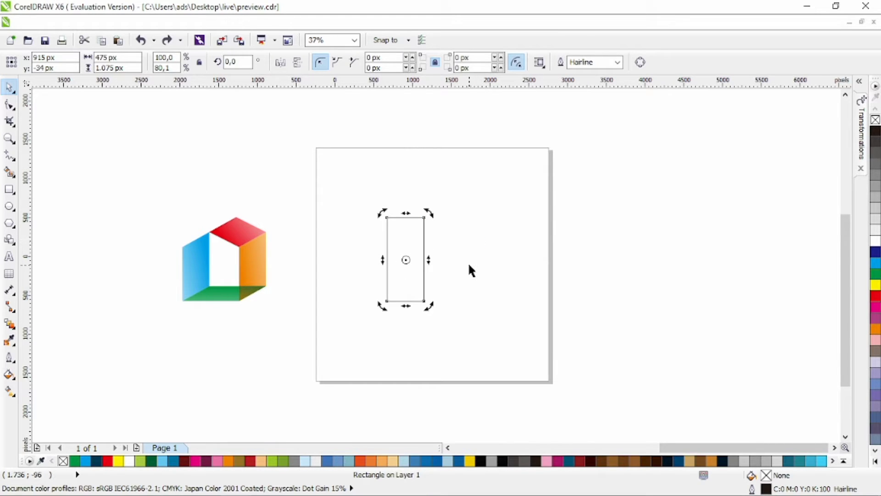
pyautogui.click(468, 262)
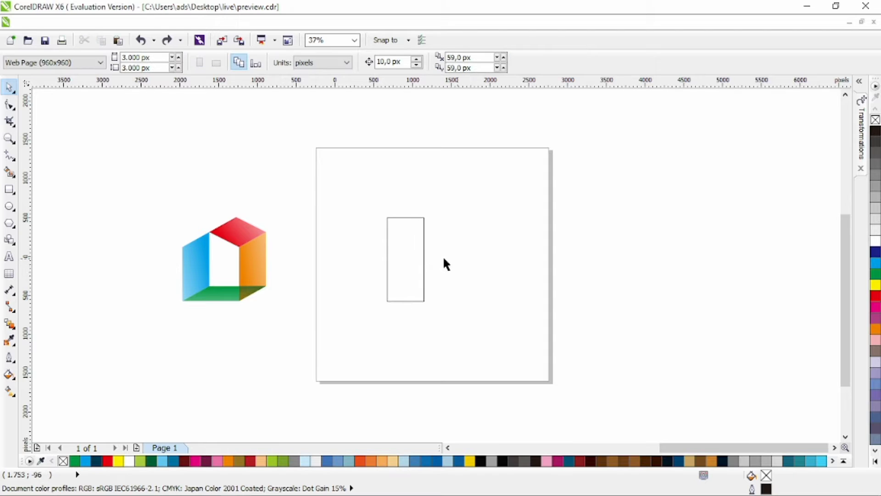
pyautogui.click(404, 261)
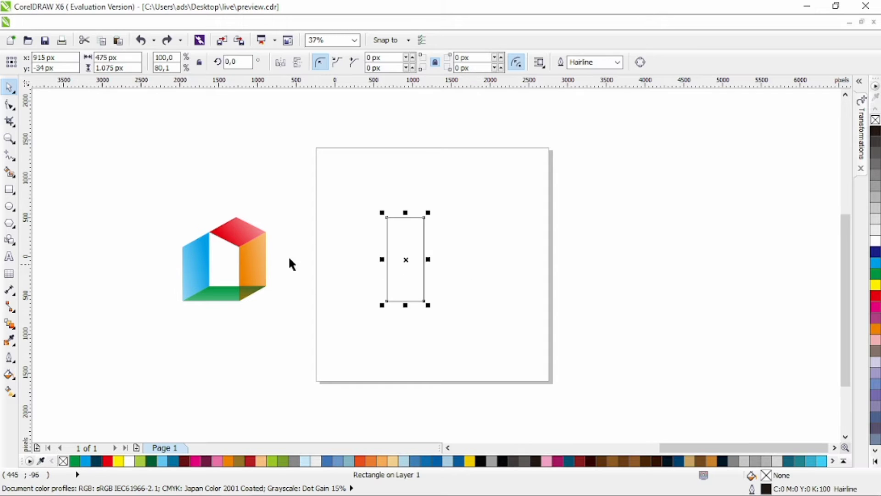
pyautogui.click(491, 299)
pyautogui.click(412, 264)
pyautogui.click(434, 288)
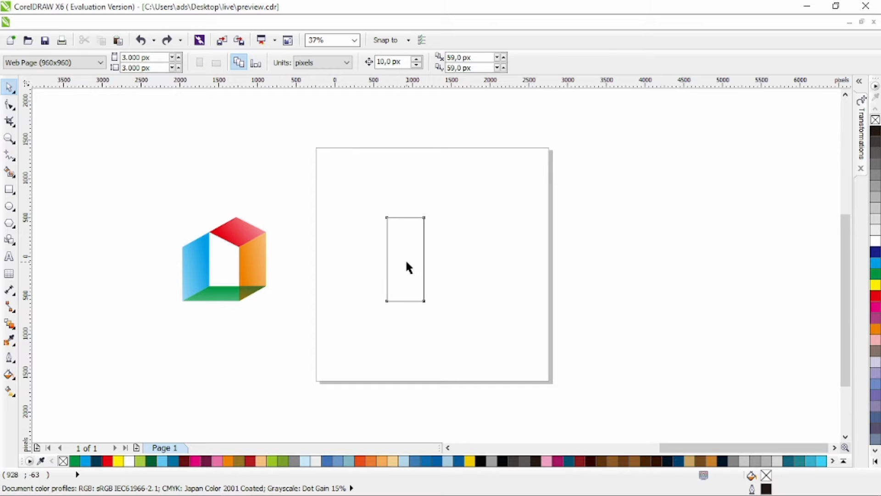
# - Skew the rectangle's right side upward about 31° into a parallelogram and move it to about x 757, y -16 px
pyautogui.click(406, 262)
pyautogui.click(406, 262)
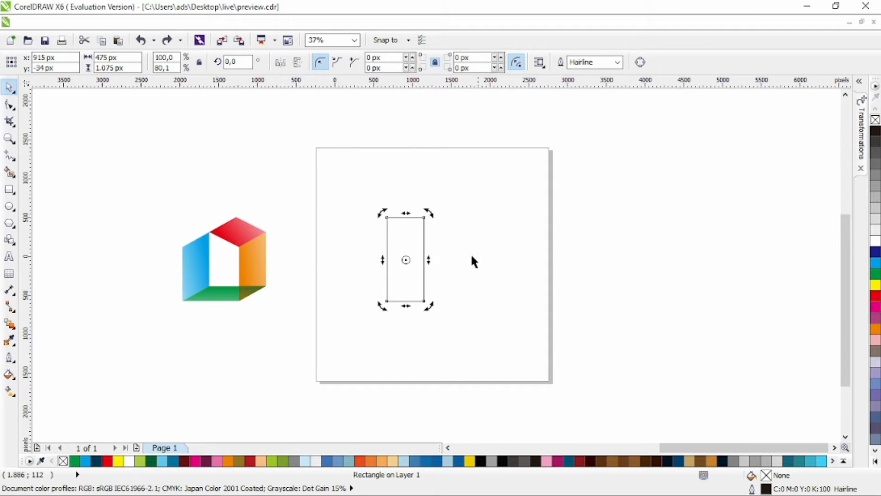
pyautogui.moveTo(429, 259); pyautogui.dragTo(427, 235)
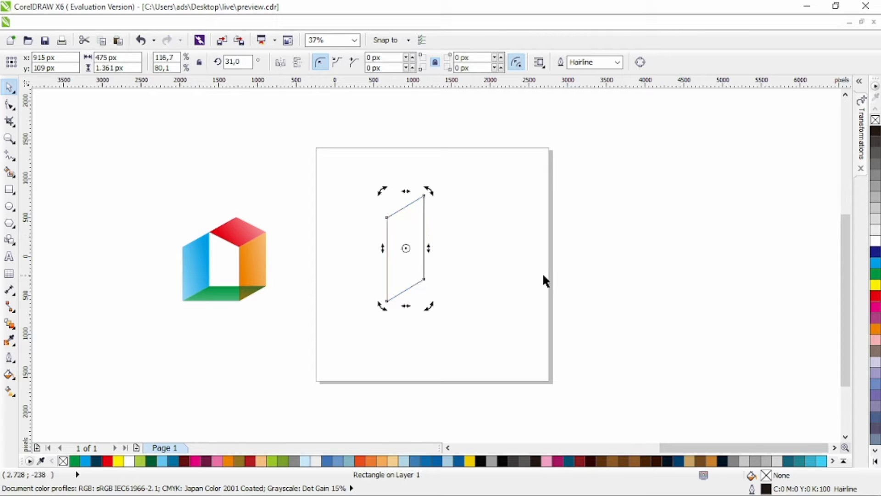
pyautogui.click(539, 274)
pyautogui.moveTo(424, 268); pyautogui.dragTo(413, 278)
pyautogui.click(478, 254)
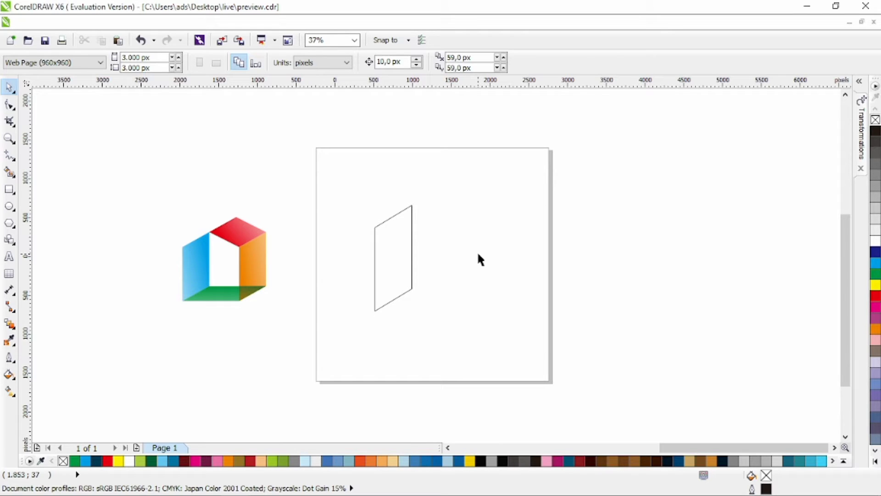
# - Duplicate the parallelogram horizontally to about x 1632 px on the page, and delete the duplicate
pyautogui.click(398, 249)
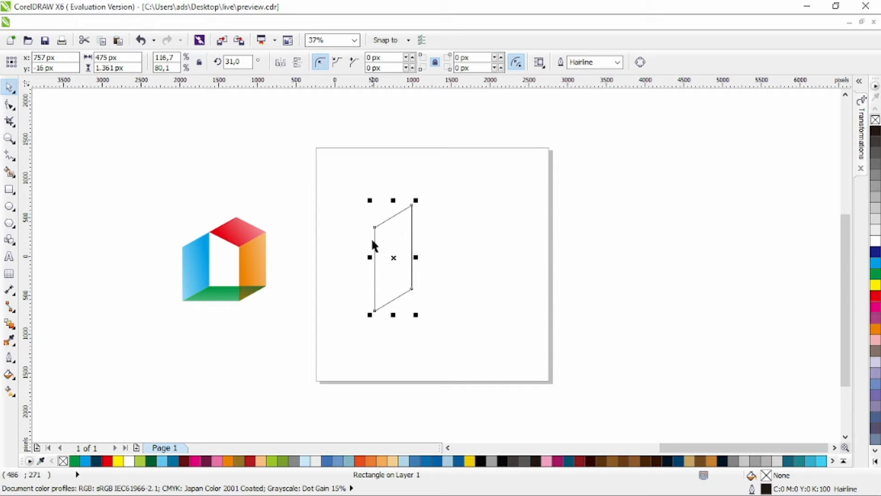
pyautogui.click(465, 244)
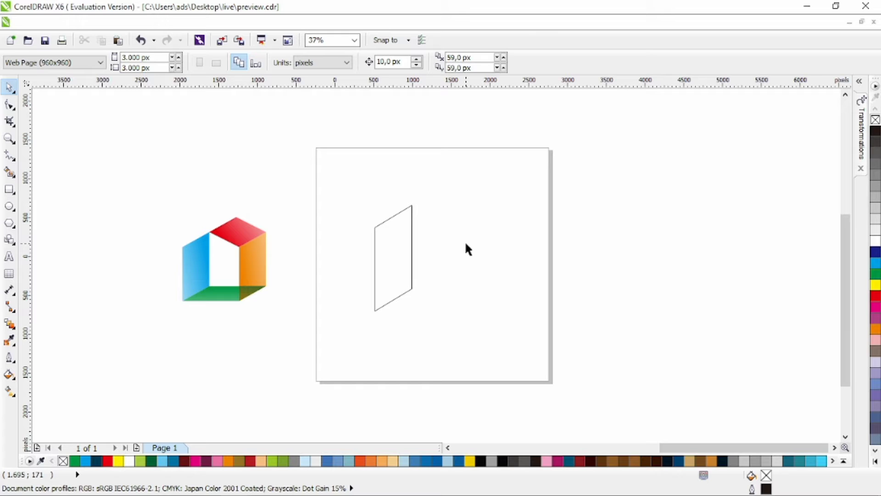
pyautogui.click(411, 259)
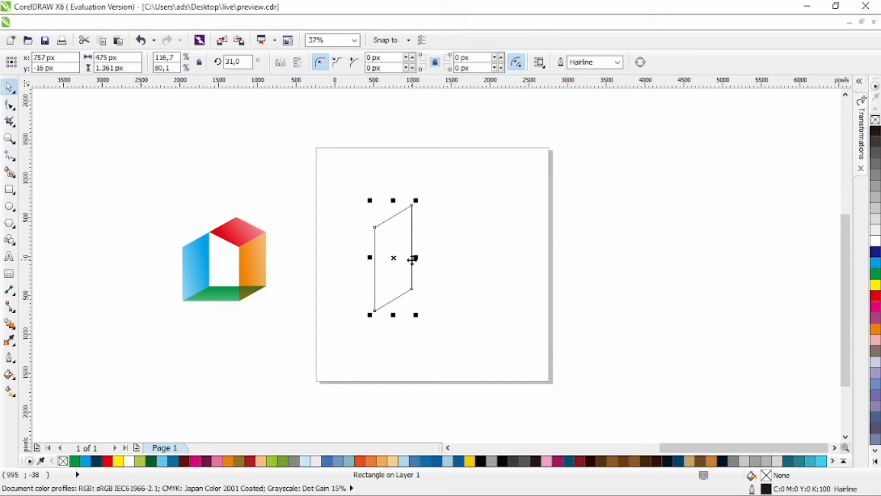
pyautogui.click(412, 260)
pyautogui.moveTo(389, 246); pyautogui.dragTo(456, 247)
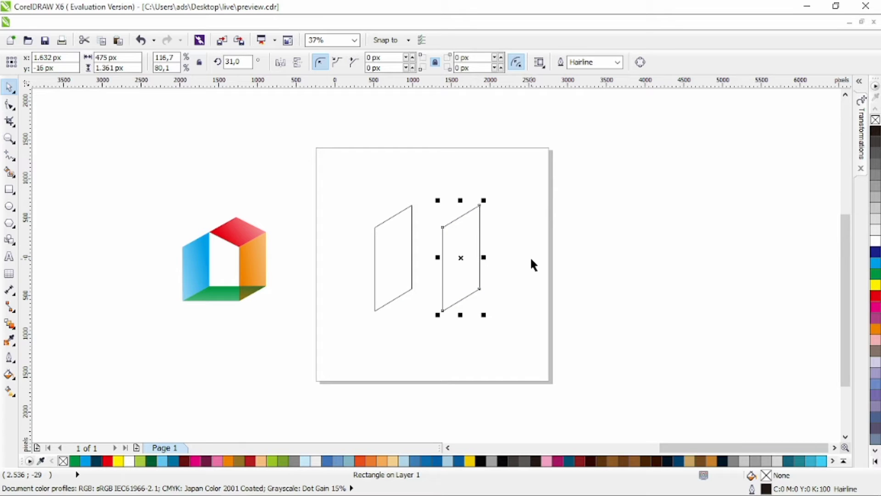
pyautogui.press('Delete')
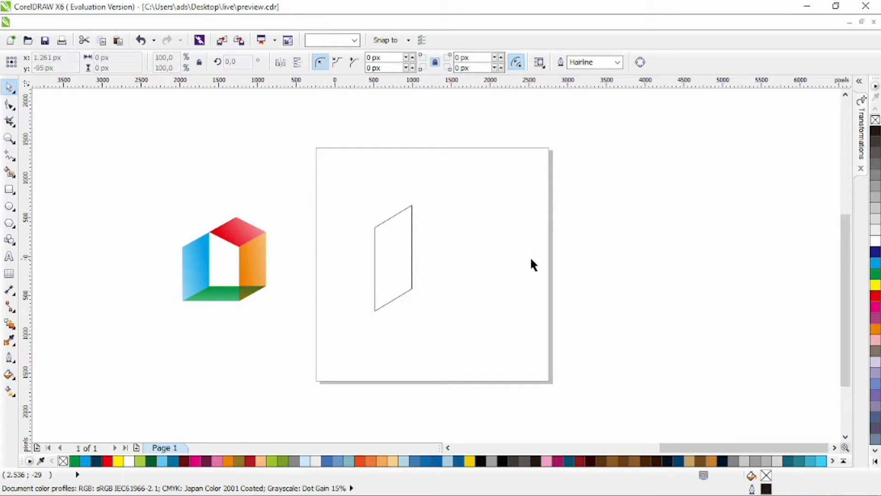
# - Copy and paste the parallelogram in place, move the pasted copy horizontally to about x 1690 px, and delete it
pyautogui.click(388, 264)
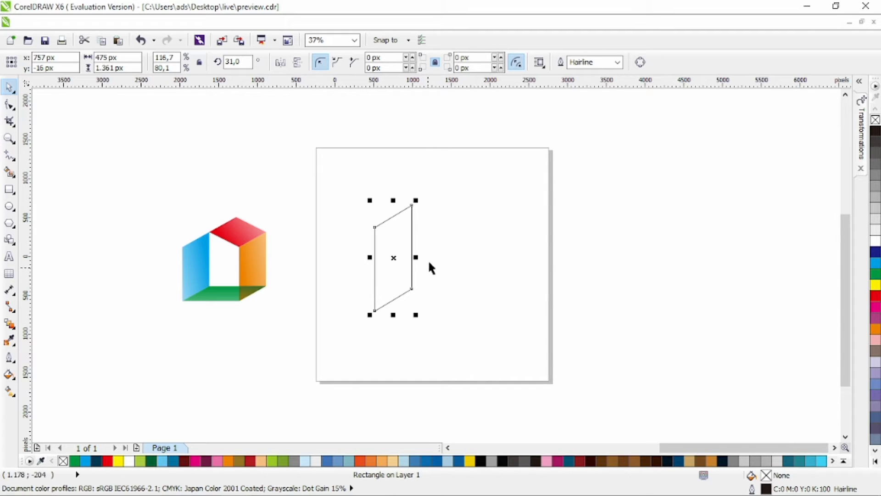
pyautogui.click(52, 22)
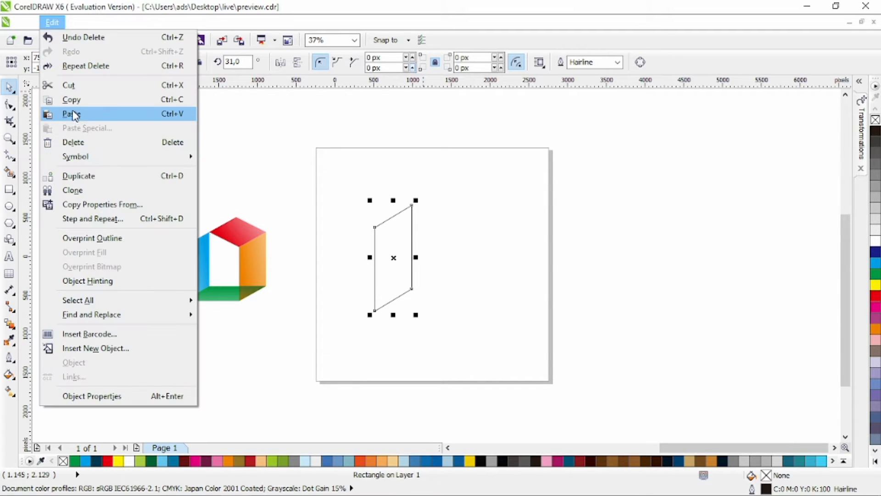
pyautogui.click(69, 113)
pyautogui.click(62, 23)
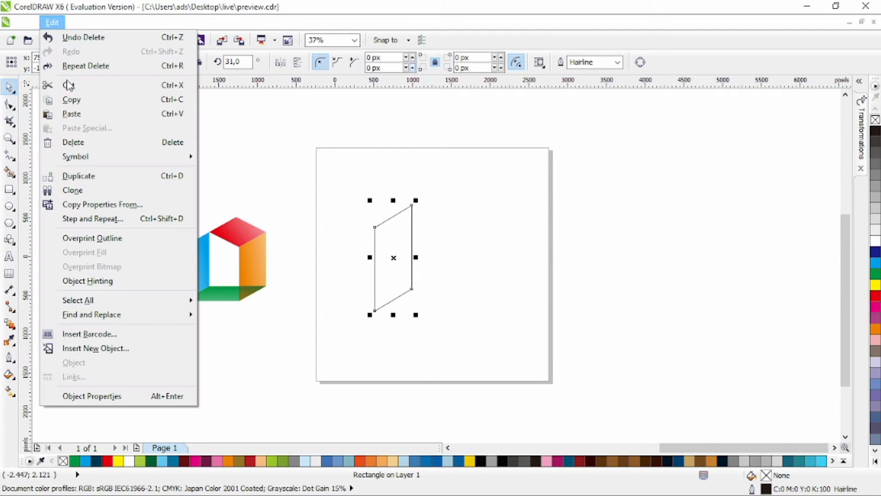
pyautogui.click(73, 115)
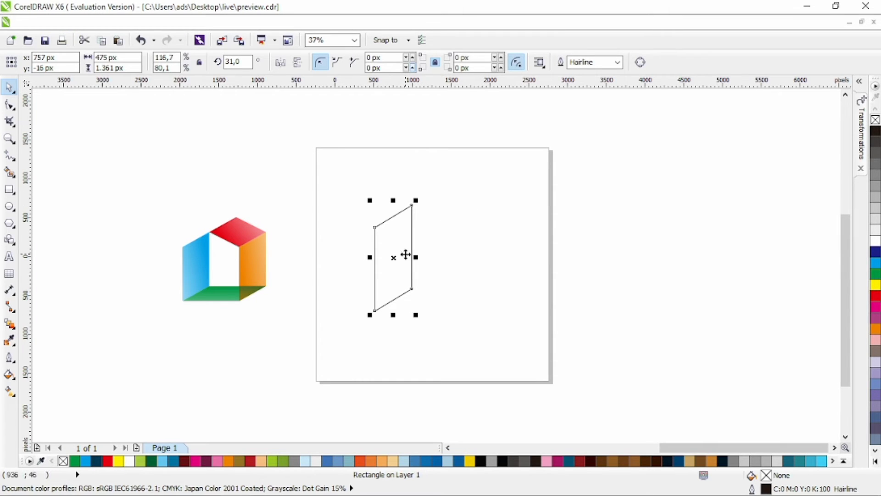
pyautogui.moveTo(390, 243); pyautogui.dragTo(463, 239)
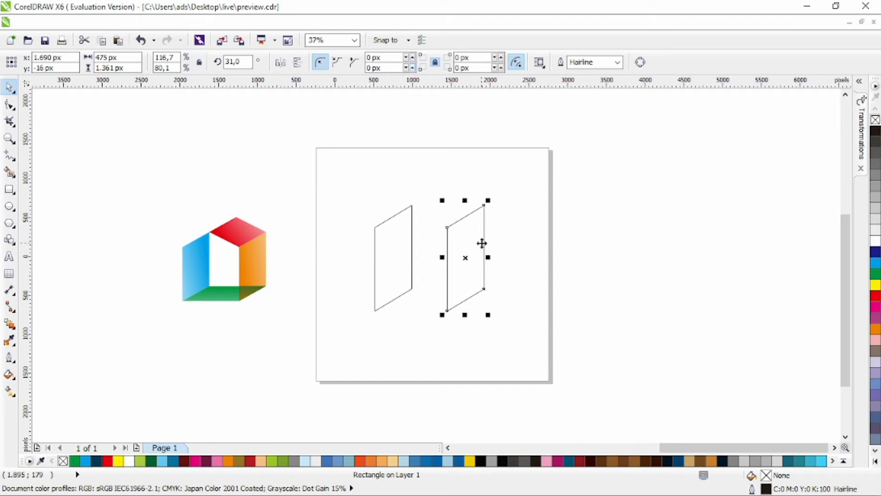
pyautogui.press('Delete')
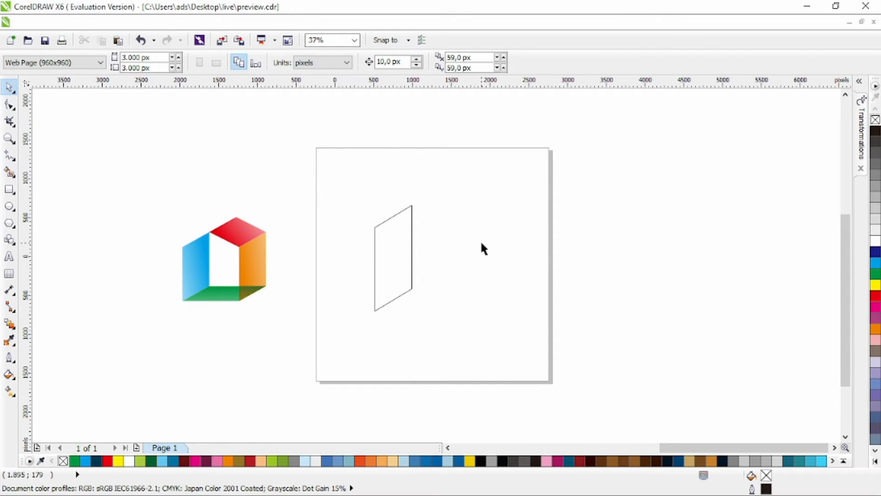
# - Drop a copy of the parallelogram at about x 1882 px, level with the original, and delete that copy
pyautogui.click(389, 262)
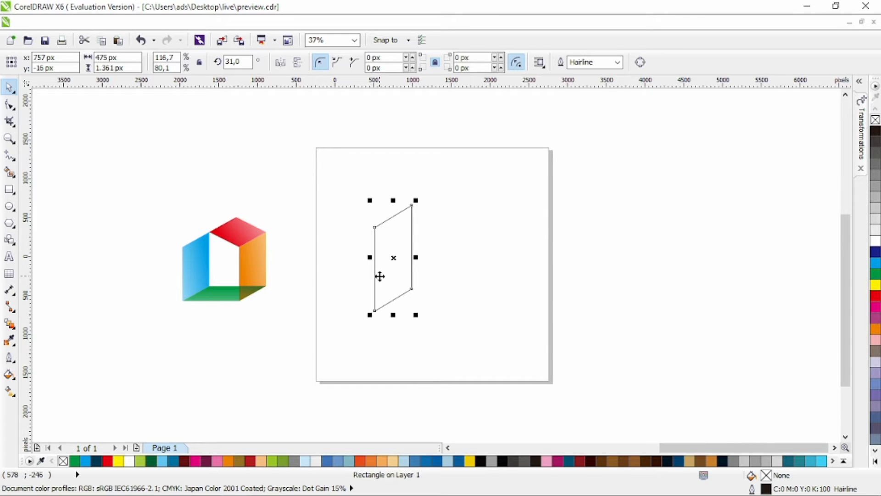
pyautogui.click(388, 248)
pyautogui.moveTo(388, 248); pyautogui.dragTo(475, 245)
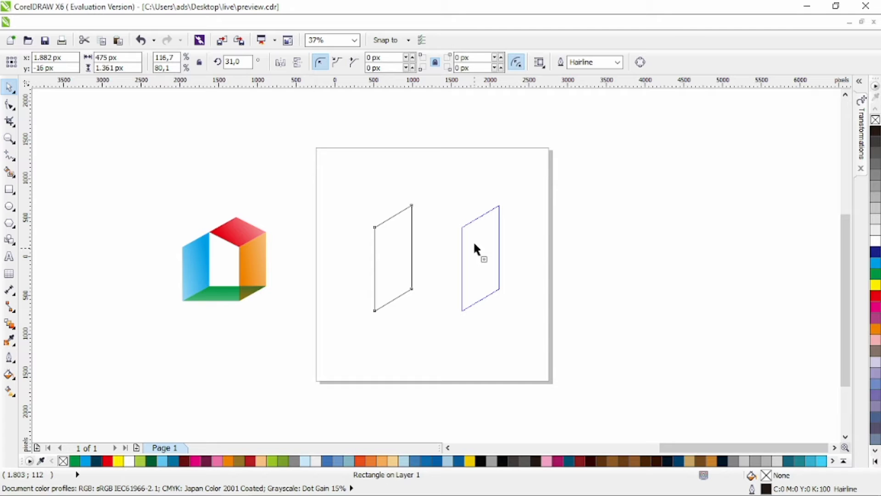
pyautogui.click(476, 249)
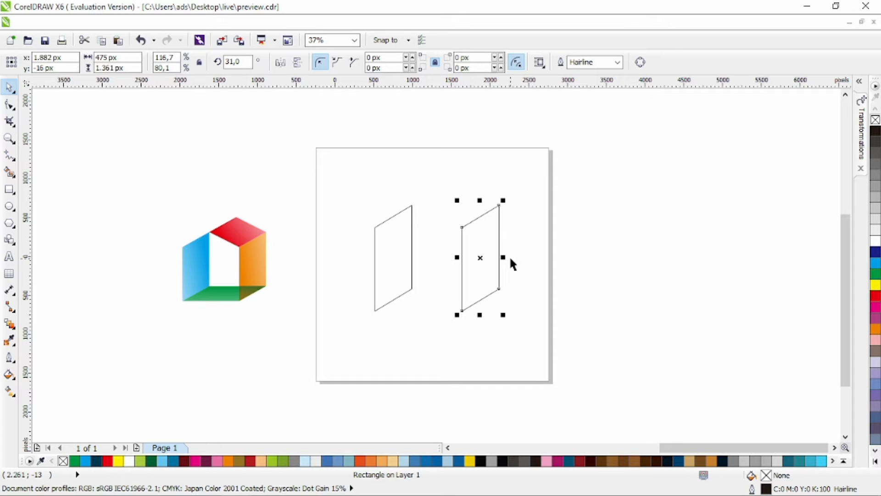
pyautogui.press('Delete')
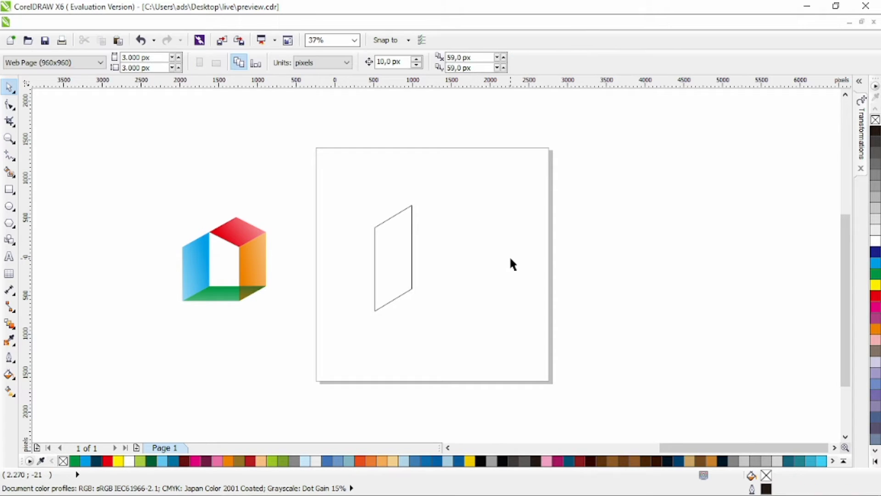
# - Duplicate the parallelogram horizontally, placing the copy at about x 1840 px, level with the original
pyautogui.click(375, 248)
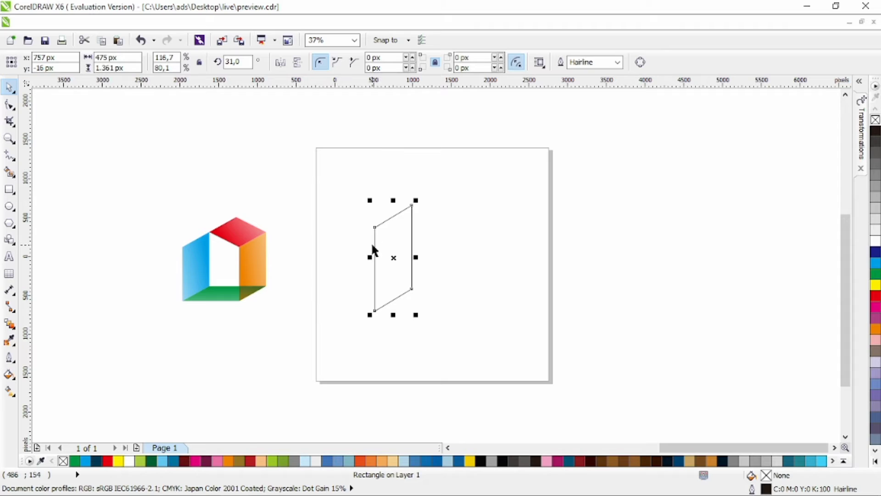
pyautogui.moveTo(390, 248); pyautogui.dragTo(473, 247)
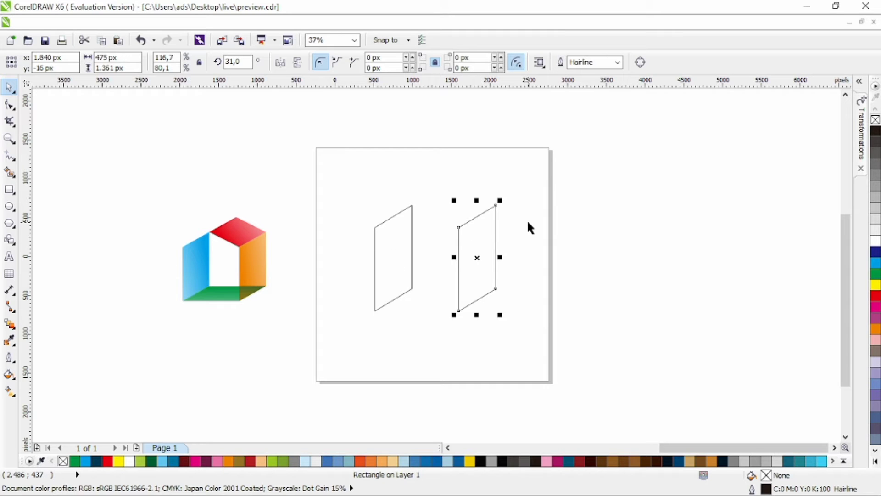
pyautogui.press('Escape')
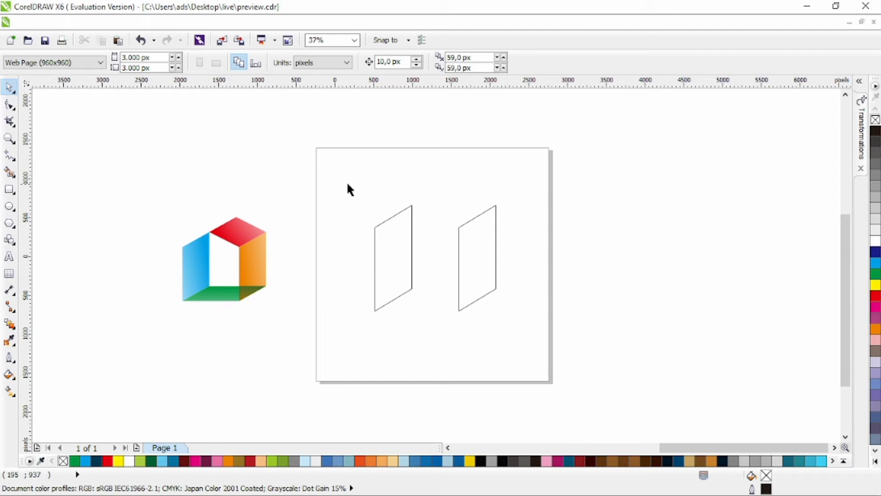
# - Convert both parallelograms on the page to curves
pyautogui.moveTo(347, 184); pyautogui.dragTo(529, 328)
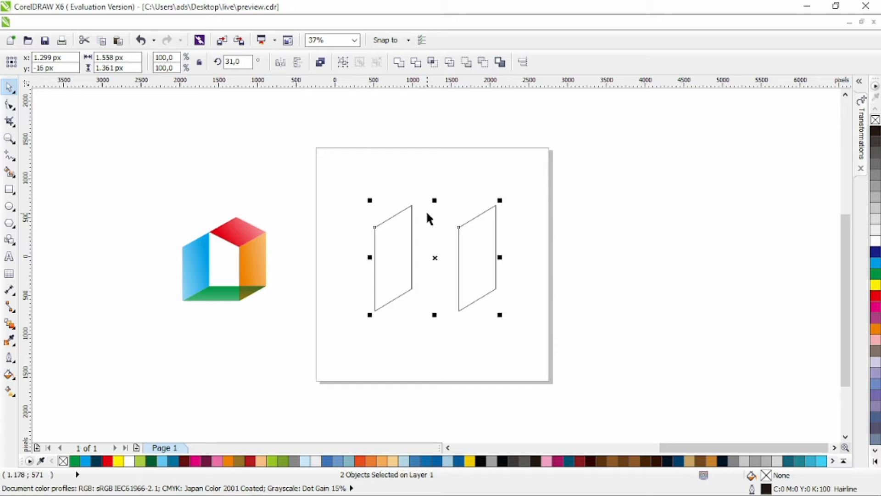
pyautogui.click(134, 26)
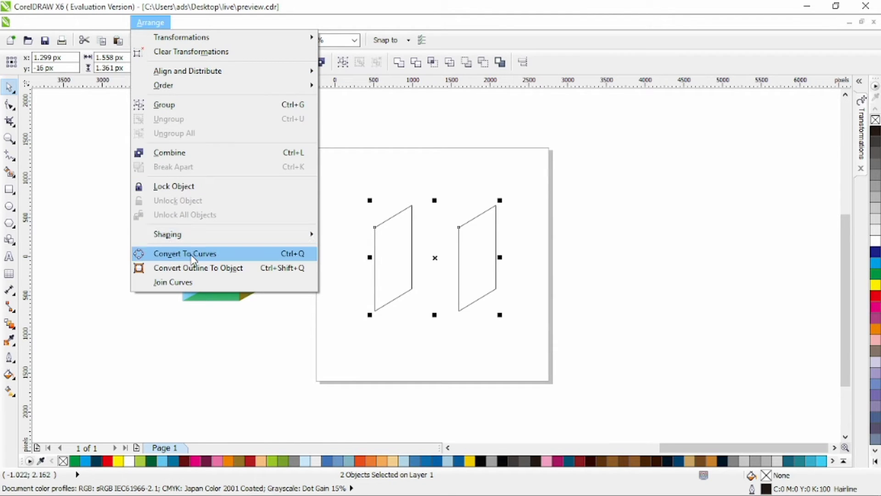
pyautogui.click(192, 256)
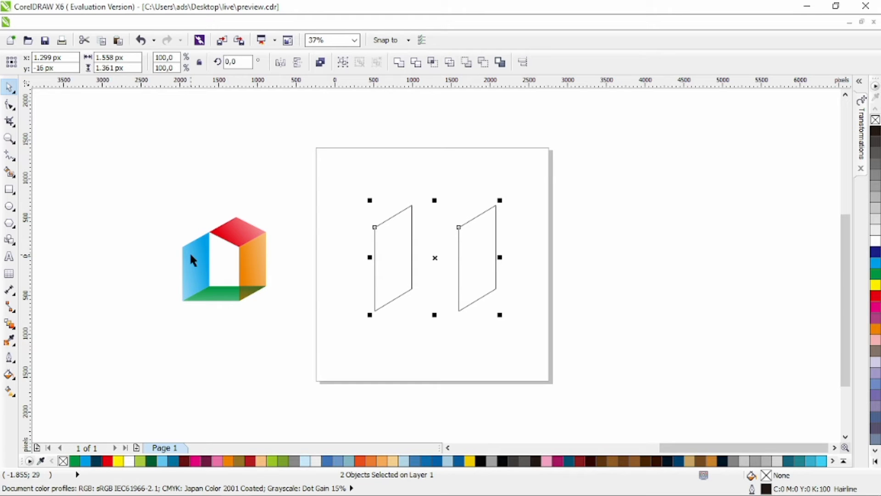
pyautogui.click(228, 165)
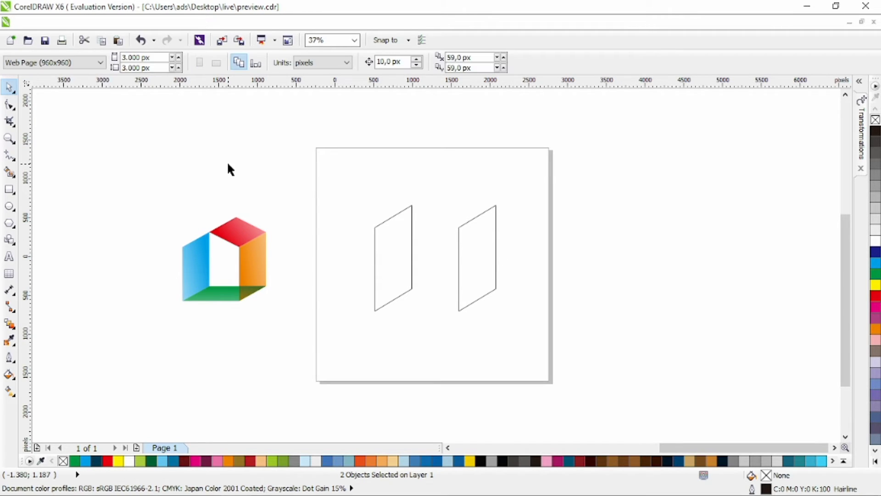
# - Enable snapping to objects so that shapes and nodes catch on the parallelograms' corners
pyautogui.click(398, 258)
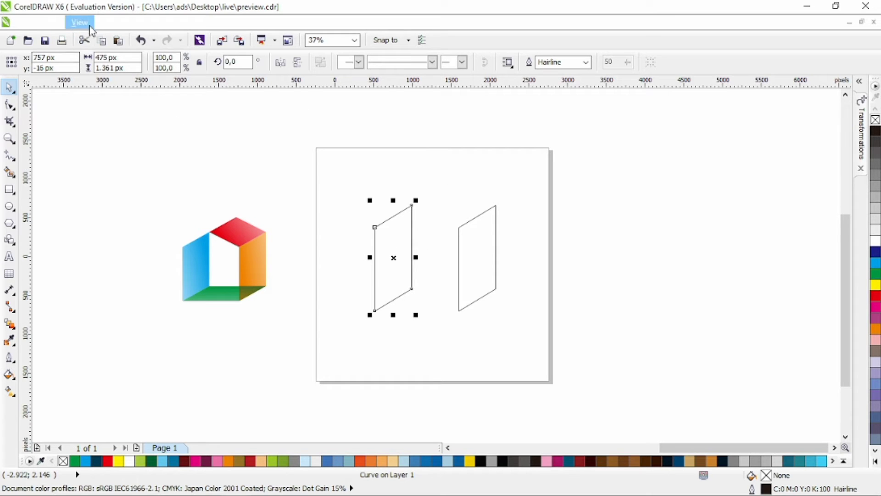
pyautogui.click(80, 22)
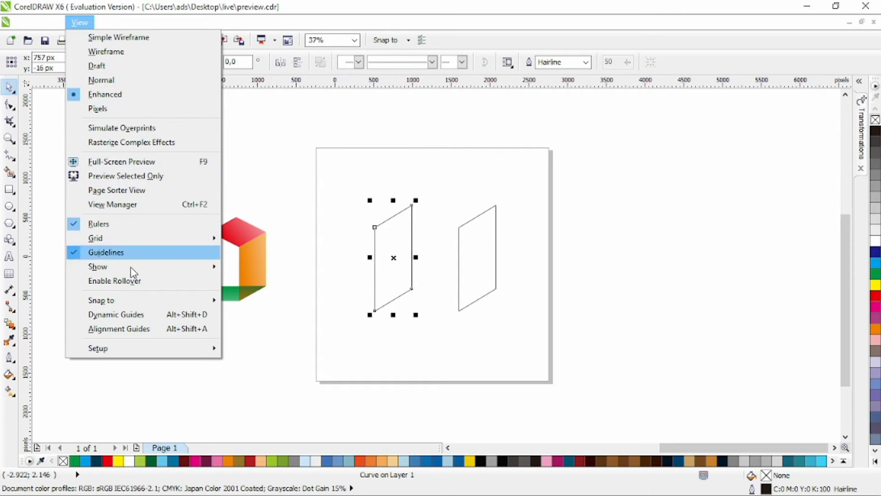
pyautogui.moveTo(131, 301)
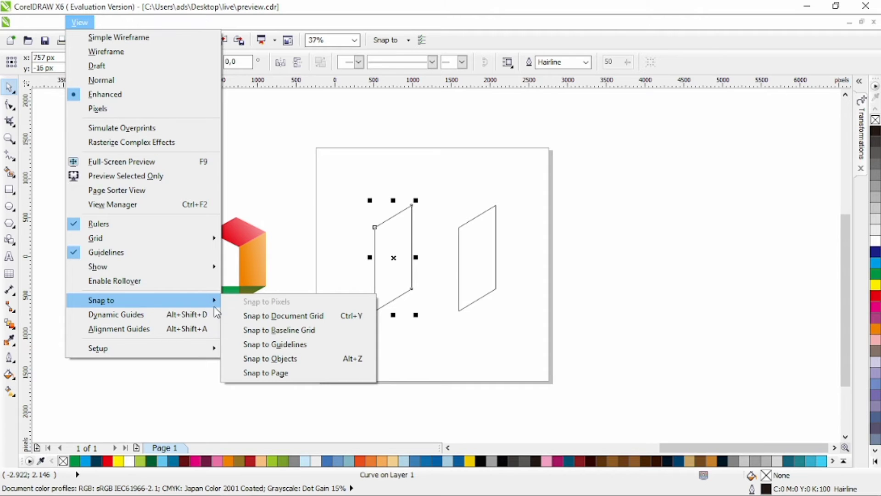
pyautogui.click(283, 362)
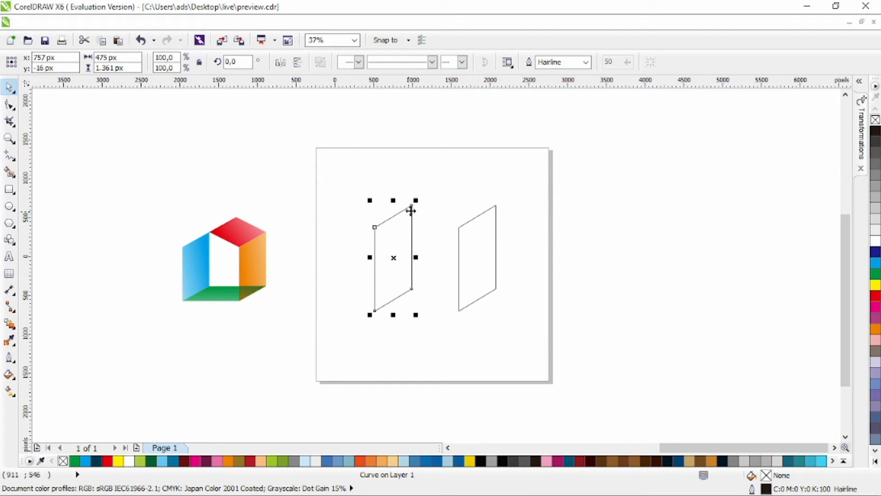
pyautogui.click(440, 201)
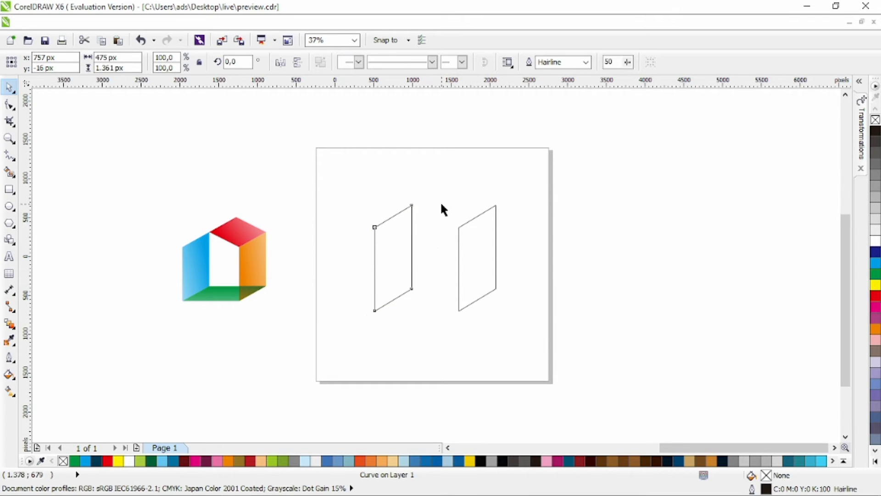
pyautogui.click(408, 215)
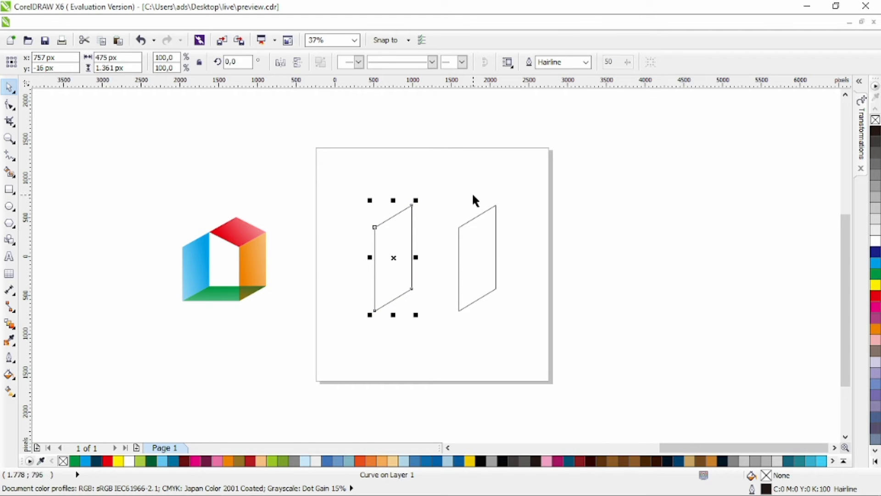
pyautogui.click(244, 167)
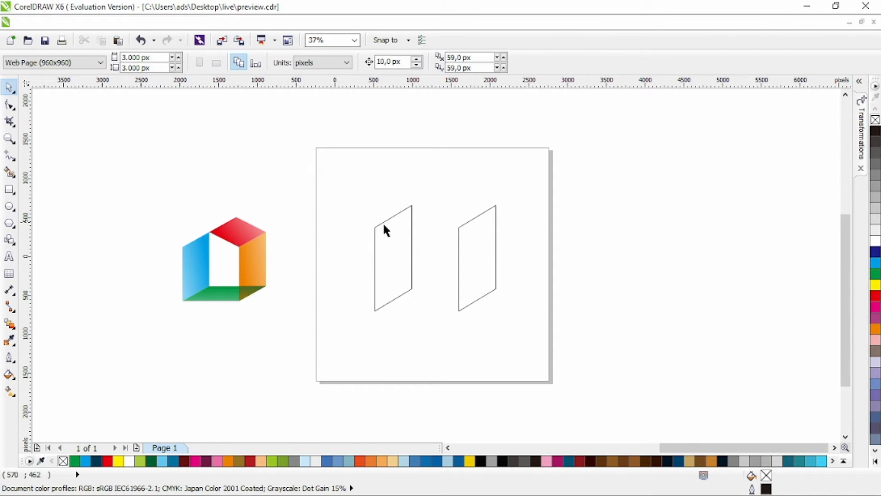
# - Duplicate the left parallelogram in place and snap the copy's two upper nodes onto the right parallelogram's lower corners to form the floor panel
pyautogui.click(391, 224)
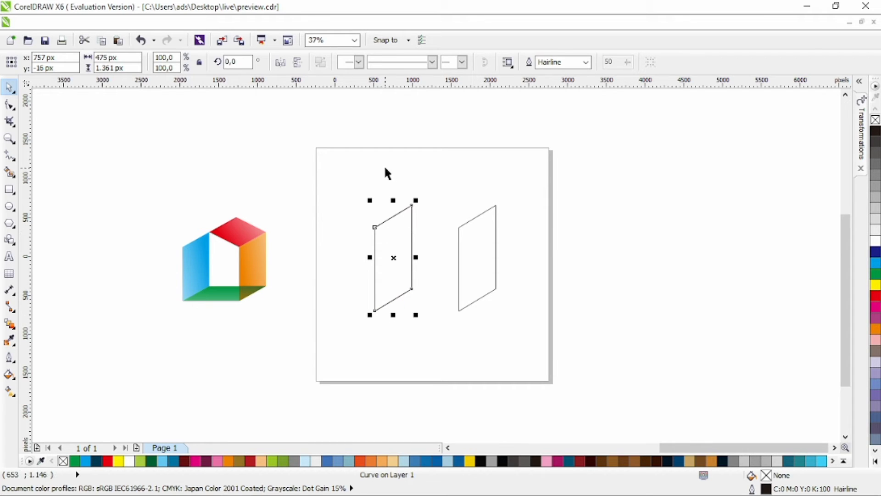
pyautogui.click(9, 104)
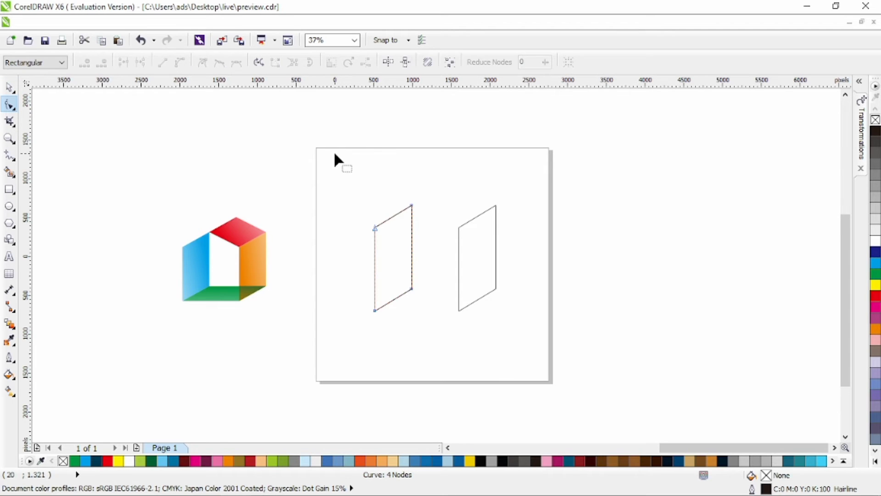
pyautogui.moveTo(335, 154); pyautogui.dragTo(429, 243)
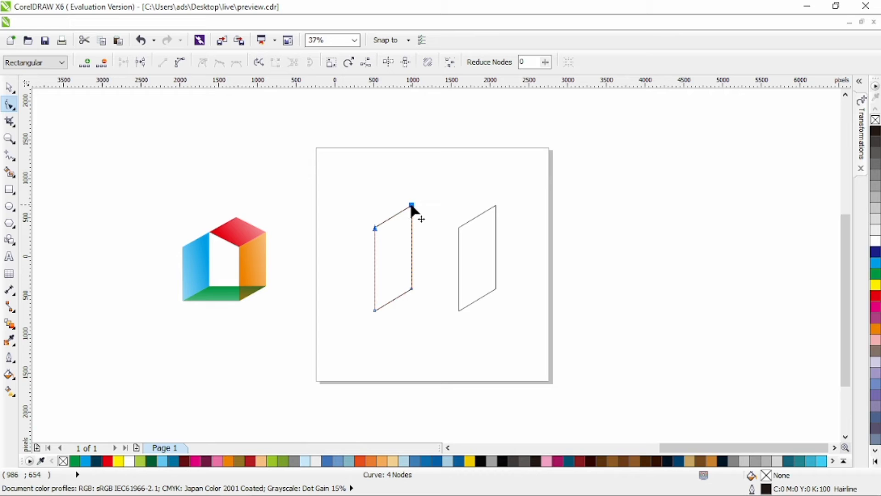
pyautogui.moveTo(412, 206); pyautogui.dragTo(496, 291)
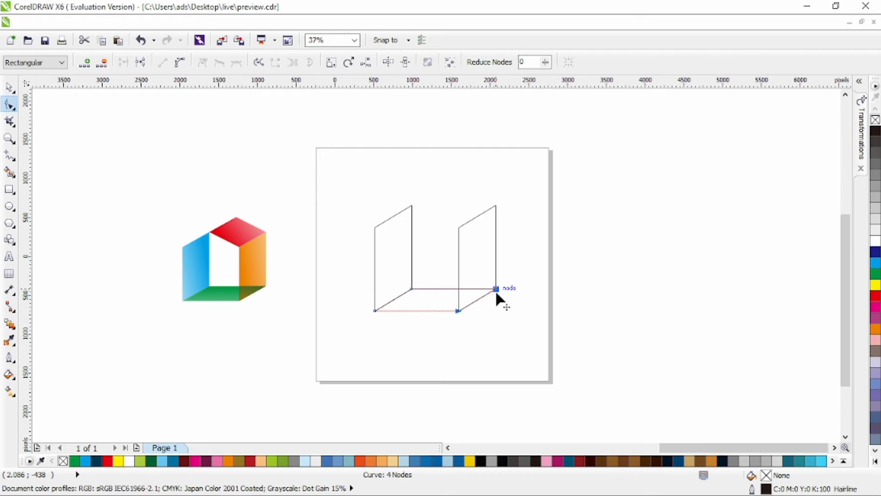
pyautogui.moveTo(496, 289)
pyautogui.mouseDown()
pyautogui.moveTo(501, 319)
pyautogui.moveTo(498, 296)
pyautogui.mouseUp()
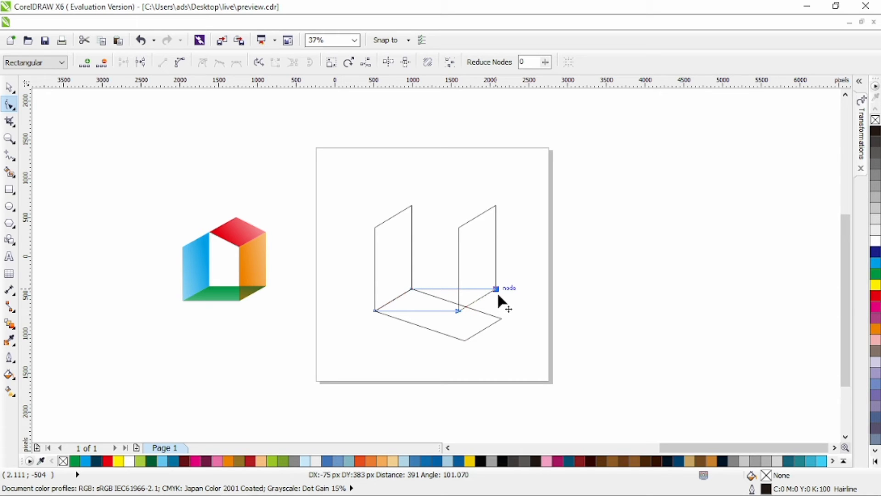
pyautogui.moveTo(498, 295); pyautogui.dragTo(498, 295)
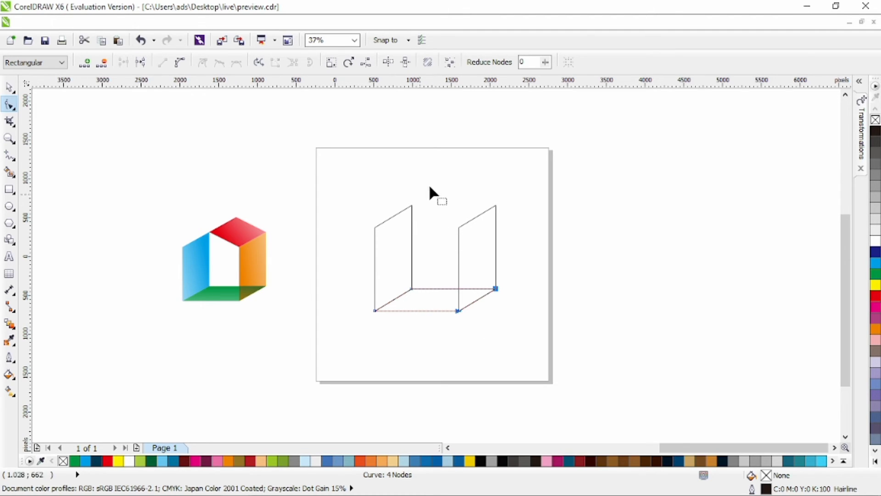
pyautogui.click(9, 87)
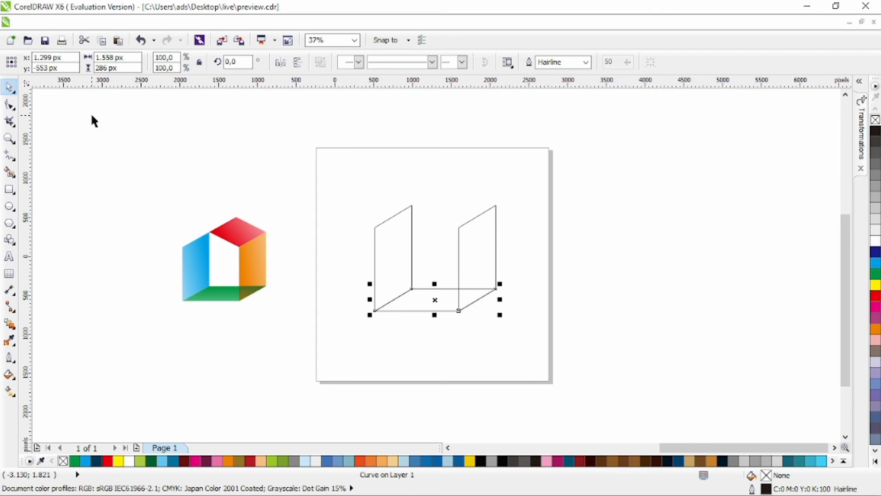
pyautogui.click(93, 120)
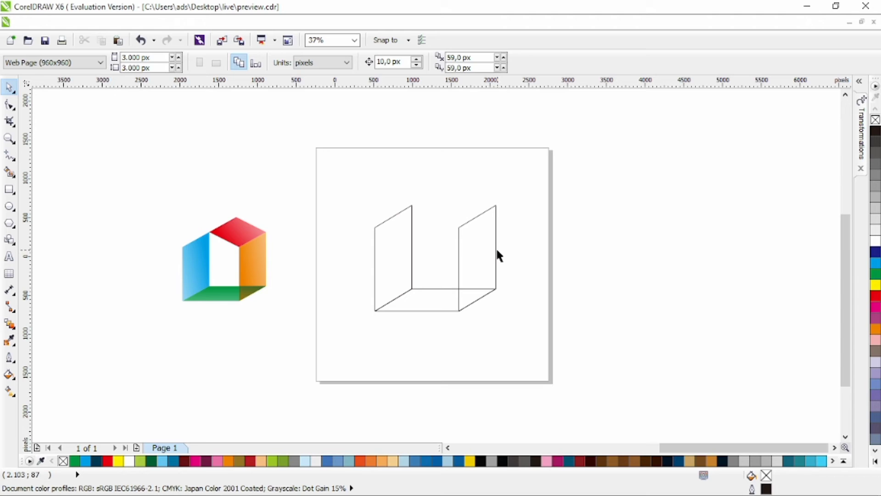
# - Duplicate the right parallelogram in place and move the copy's two lower nodes up, snapping one to the left parallelogram's upper-right corner, to form the roof
pyautogui.click(474, 239)
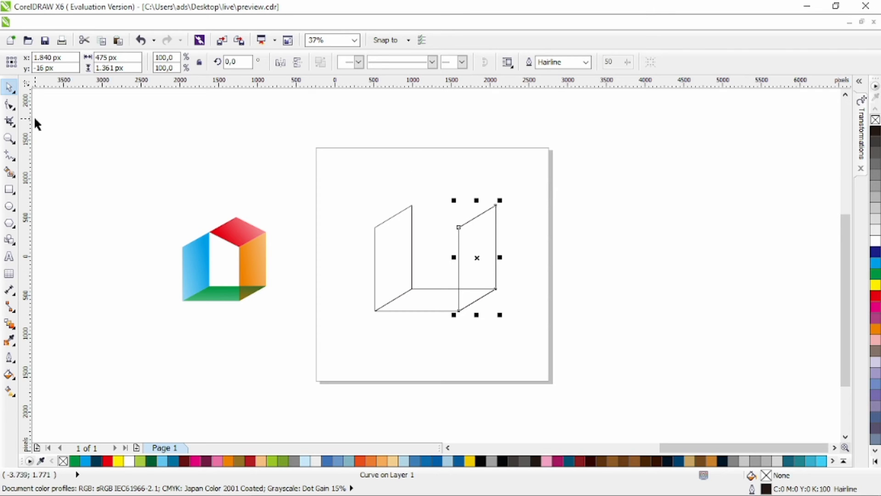
pyautogui.click(10, 106)
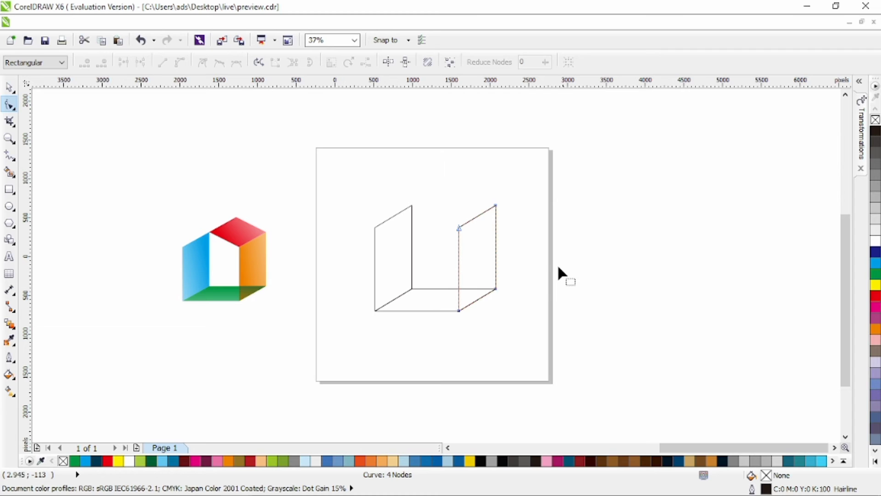
pyautogui.moveTo(558, 265); pyautogui.dragTo(433, 362)
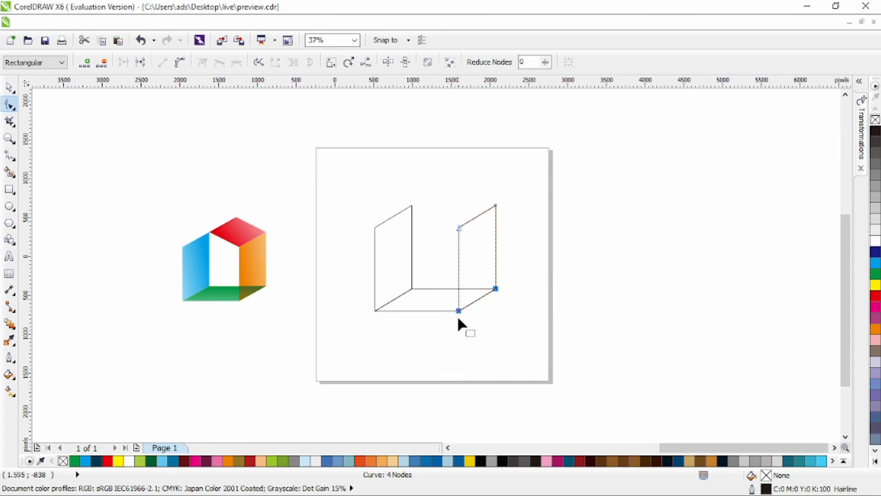
pyautogui.moveTo(459, 312); pyautogui.dragTo(413, 205)
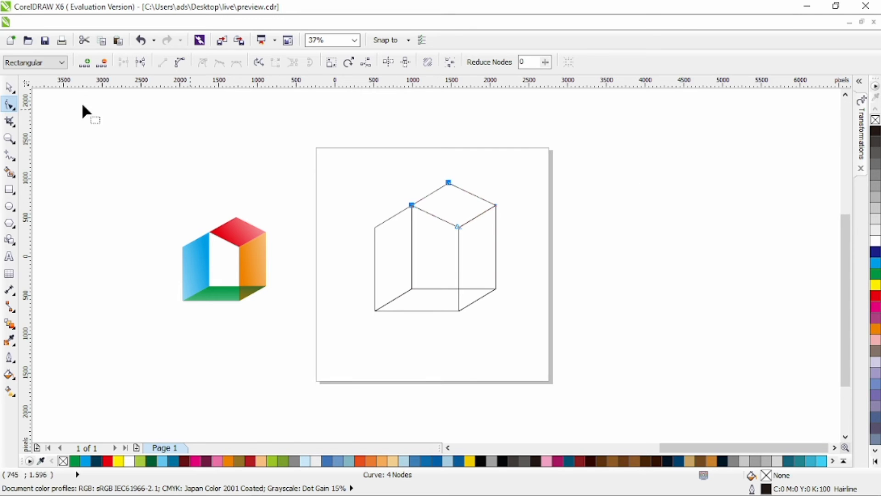
pyautogui.click(10, 87)
pyautogui.click(110, 129)
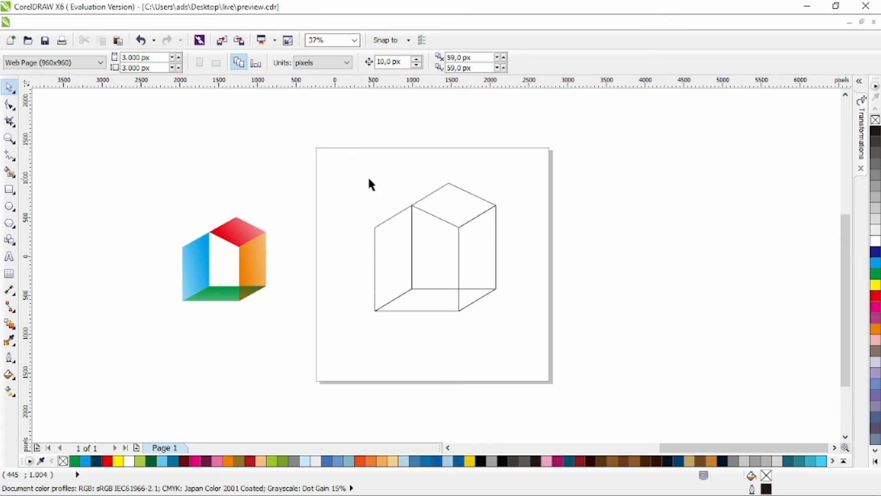
# - Move all four panels straight down together until the left panel's centre is at about y -124 px
pyautogui.moveTo(359, 169); pyautogui.dragTo(529, 342)
pyautogui.moveTo(462, 207); pyautogui.dragTo(461, 215)
pyautogui.click(557, 214)
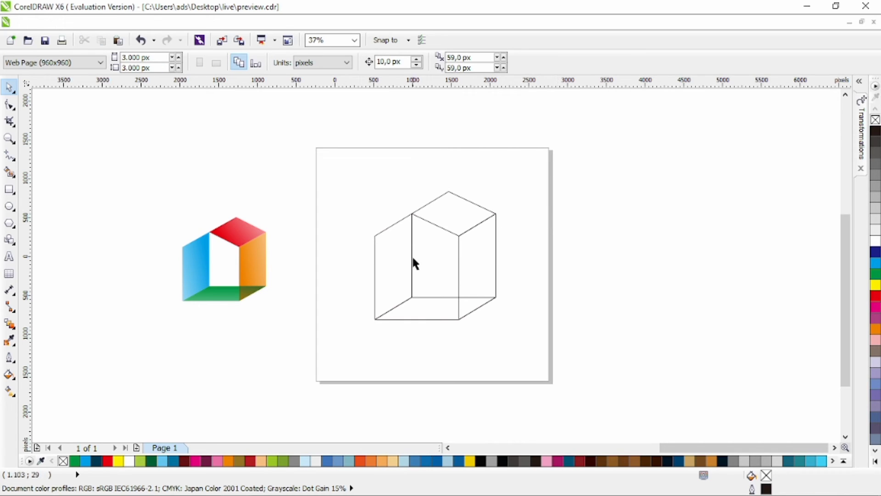
# - Fill the left panel with Cyan and the floor panel with green
pyautogui.click(389, 262)
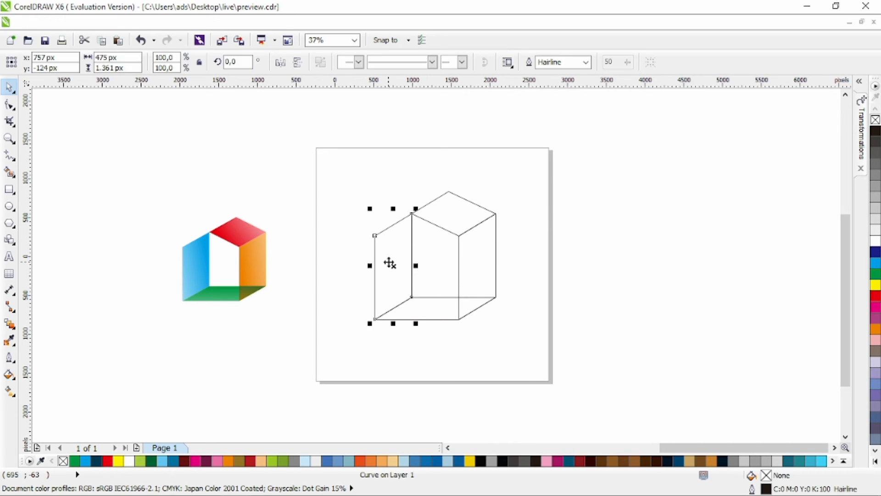
pyautogui.click(87, 461)
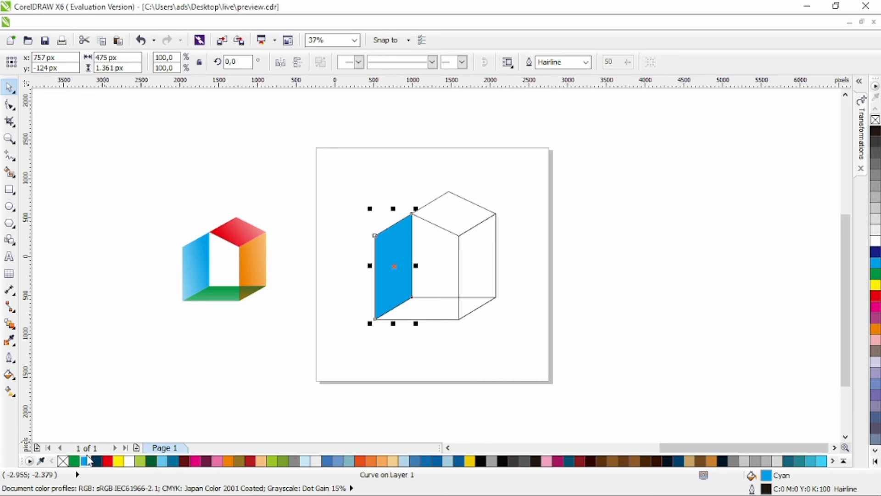
pyautogui.click(422, 308)
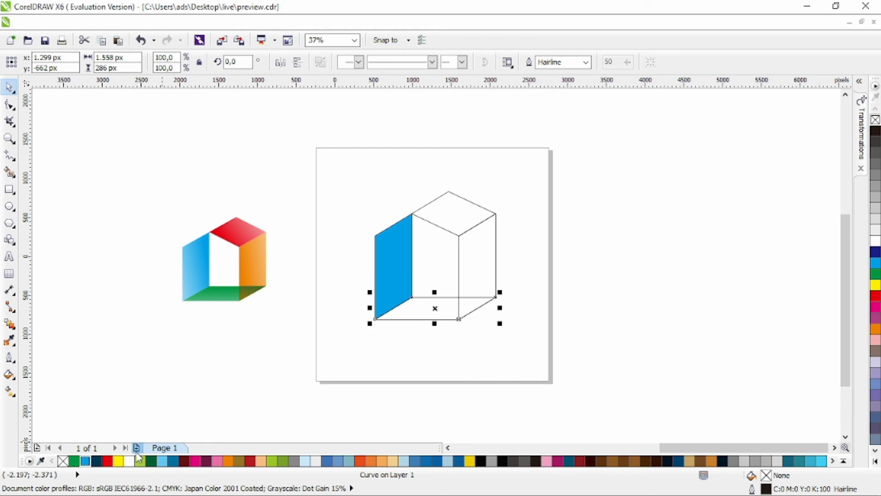
pyautogui.click(74, 461)
# - Fill the right panel with Orange and the roof panel with Red
pyautogui.click(481, 260)
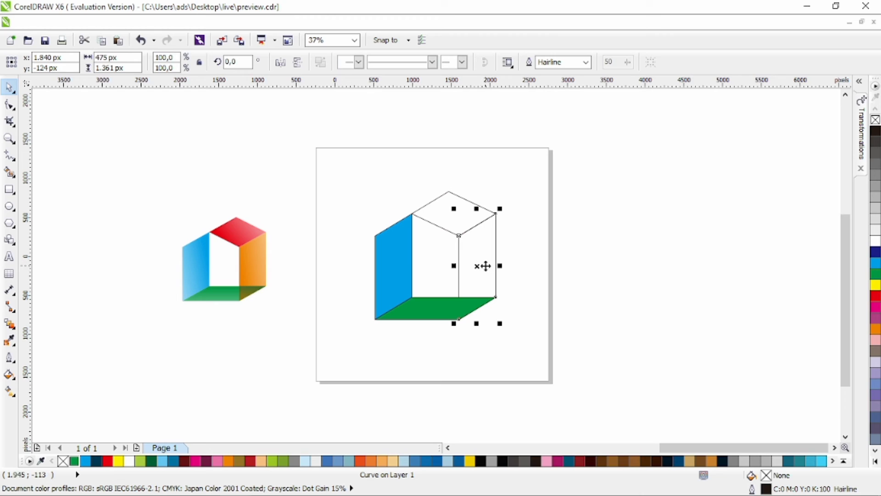
pyautogui.click(228, 461)
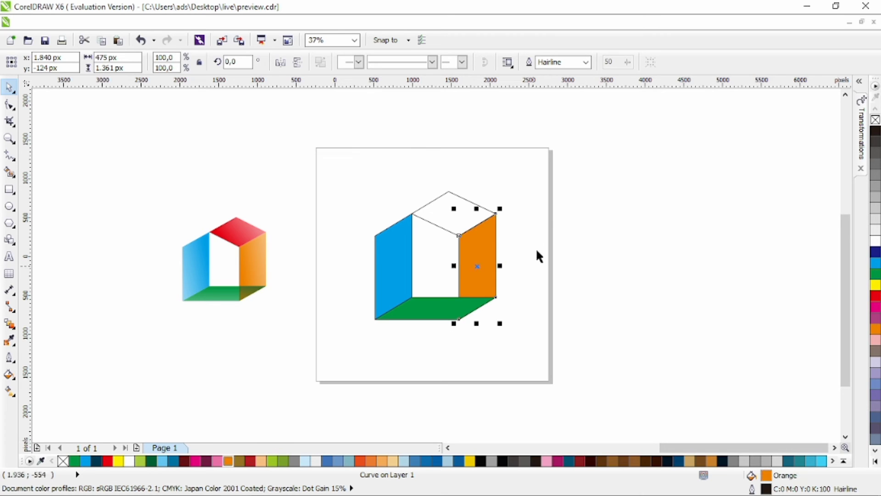
pyautogui.click(449, 212)
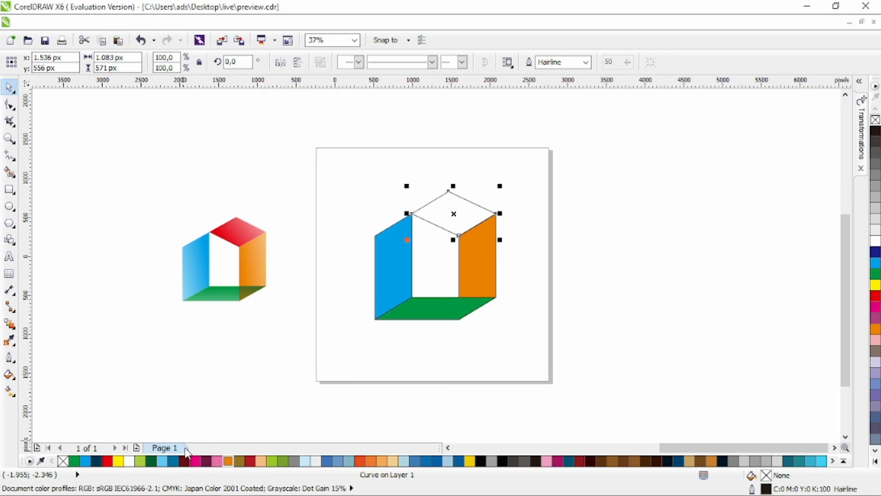
pyautogui.click(109, 462)
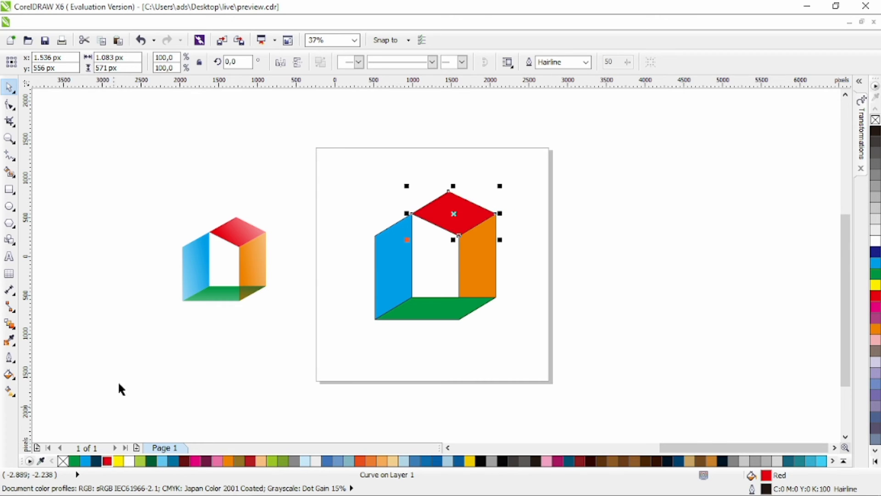
# - Intersect the orange right panel with the green floor panel and fill the overlapping triangle with dark green C93 M49 Y100 K15
pyautogui.click(595, 322)
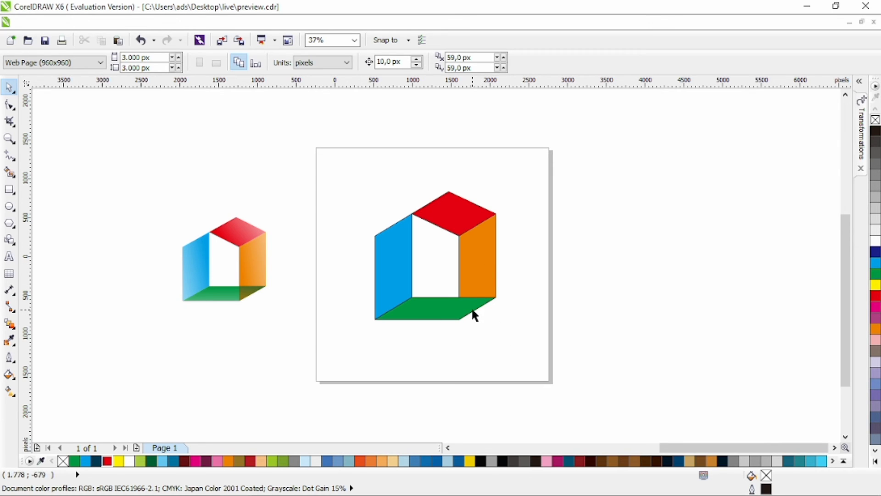
pyautogui.click(482, 257)
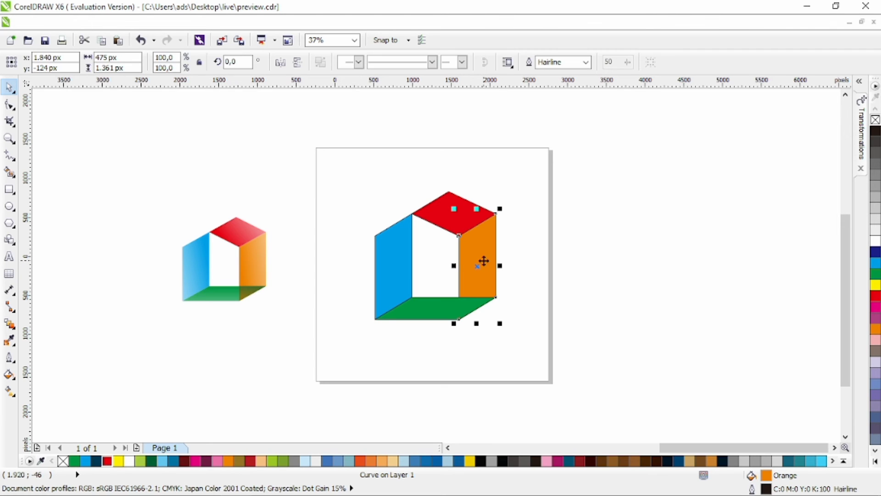
pyautogui.keyDown('shift'); pyautogui.click(420, 314); pyautogui.keyUp('shift')
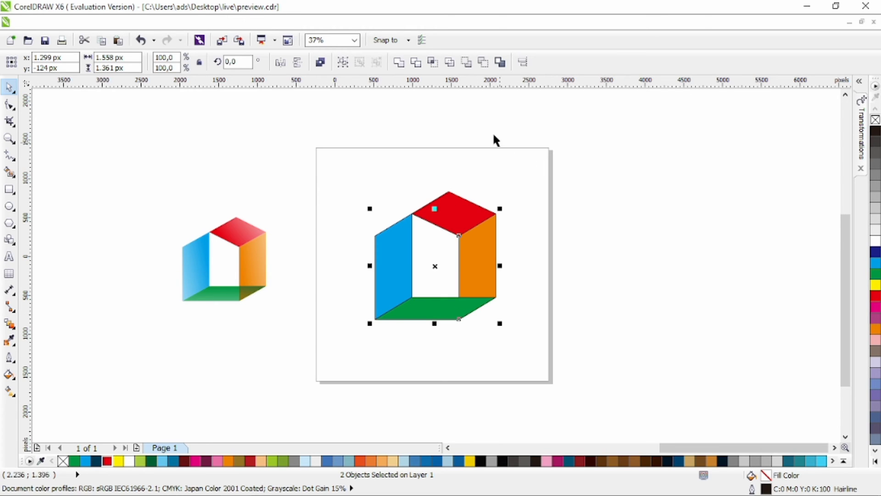
pyautogui.click(433, 63)
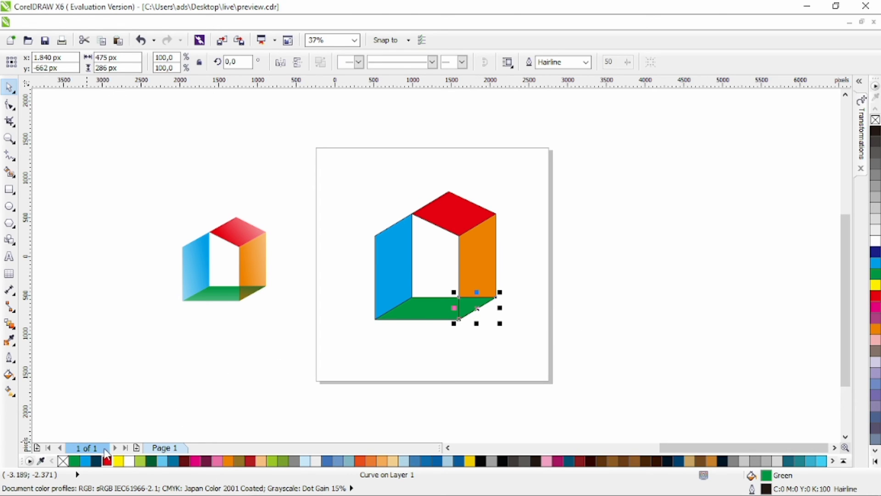
pyautogui.click(151, 461)
pyautogui.click(148, 387)
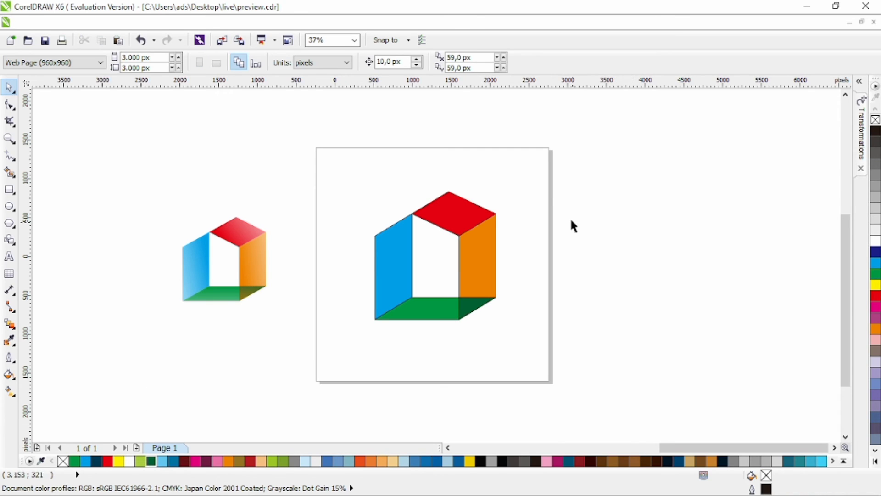
# - Select all five logo shapes together and remove their outlines
pyautogui.moveTo(550, 173); pyautogui.dragTo(532, 194)
pyautogui.moveTo(528, 168); pyautogui.dragTo(342, 355)
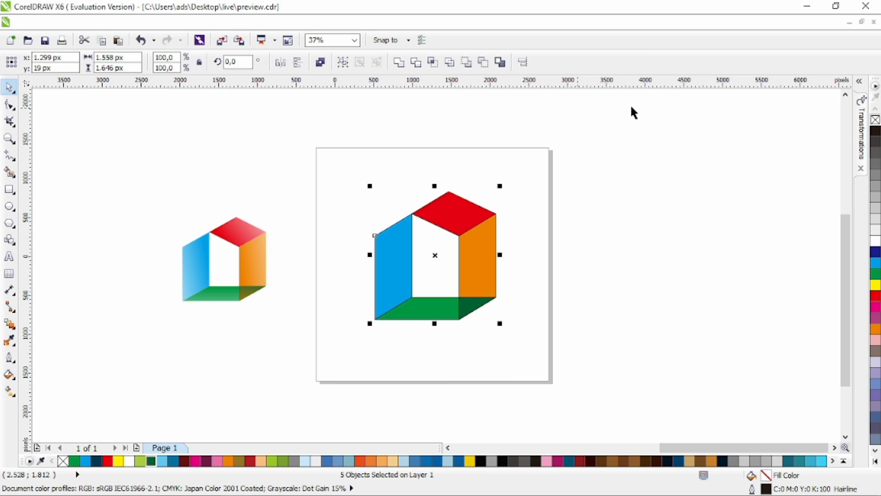
pyautogui.rightClick(876, 119)
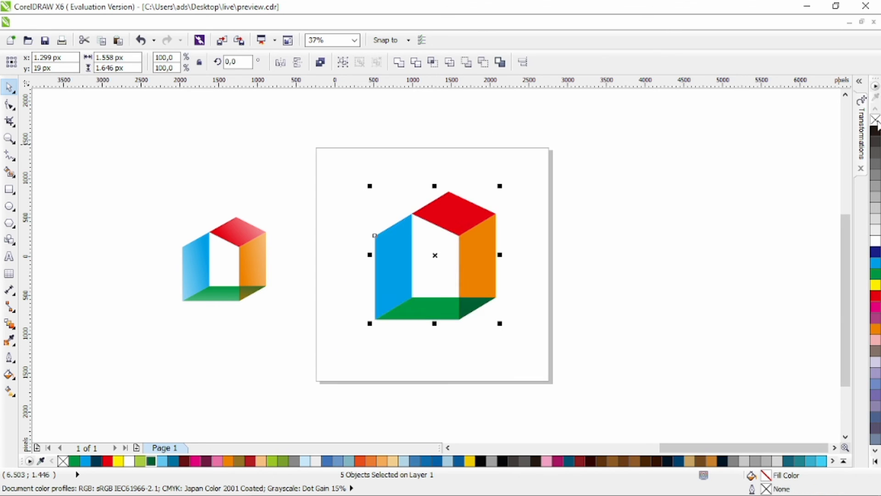
pyautogui.click(679, 227)
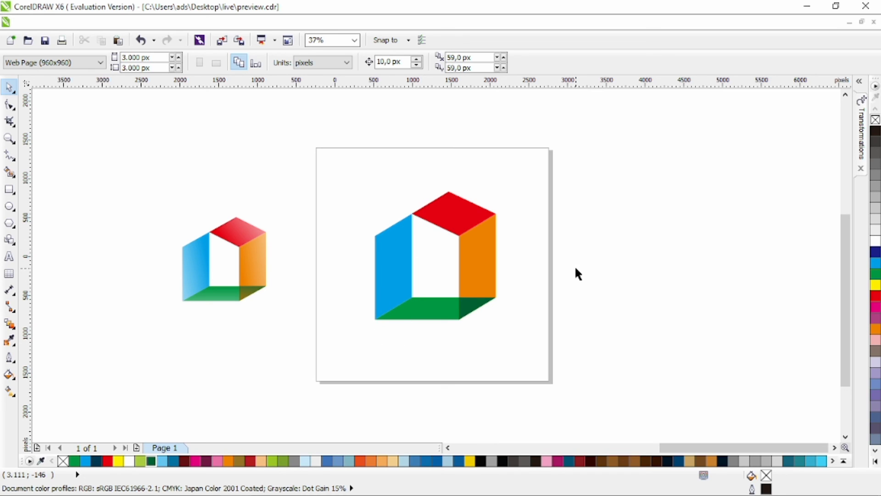
# - Apply linear fountain fills fading cyan to white leftward at about 199° on the left panel and red to white toward the upper right on the roof
pyautogui.click(8, 393)
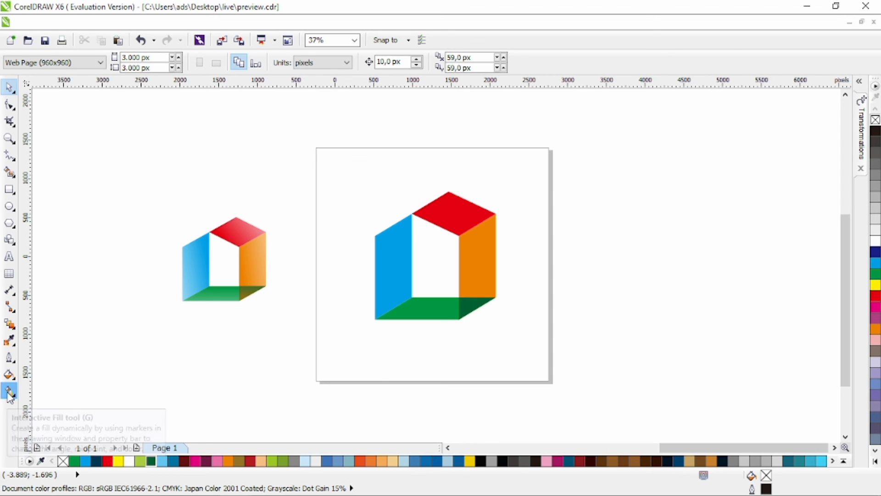
pyautogui.click(396, 267)
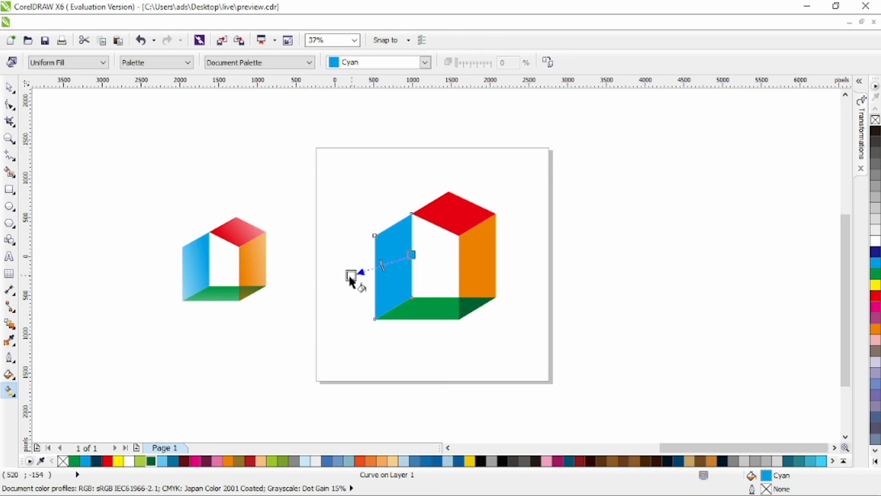
pyautogui.moveTo(348, 278)
pyautogui.mouseDown()
pyautogui.moveTo(411, 254)
pyautogui.moveTo(336, 280)
pyautogui.mouseUp()
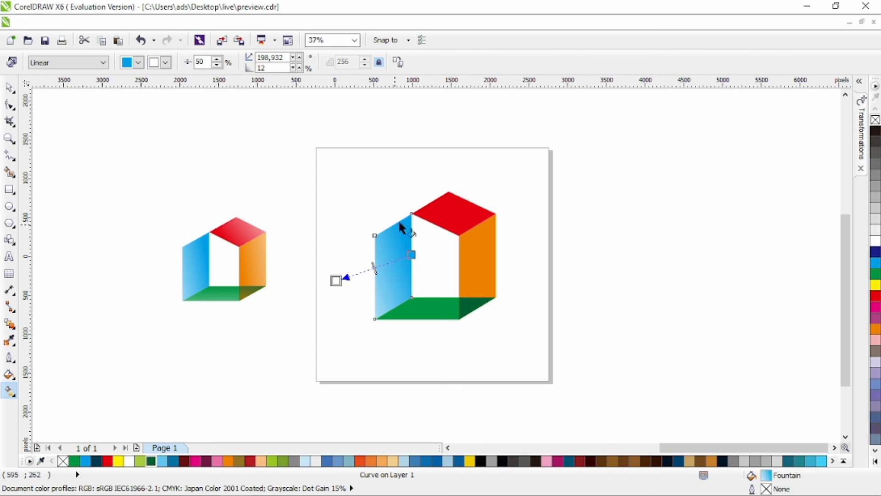
pyautogui.click(449, 213)
pyautogui.moveTo(434, 216); pyautogui.dragTo(504, 164)
# - Apply linear fountain fills fading orange to white rightward on the right panel and green to white downward at about 261° on the floor panel
pyautogui.click(468, 260)
pyautogui.moveTo(468, 260); pyautogui.dragTo(565, 249)
pyautogui.click(428, 304)
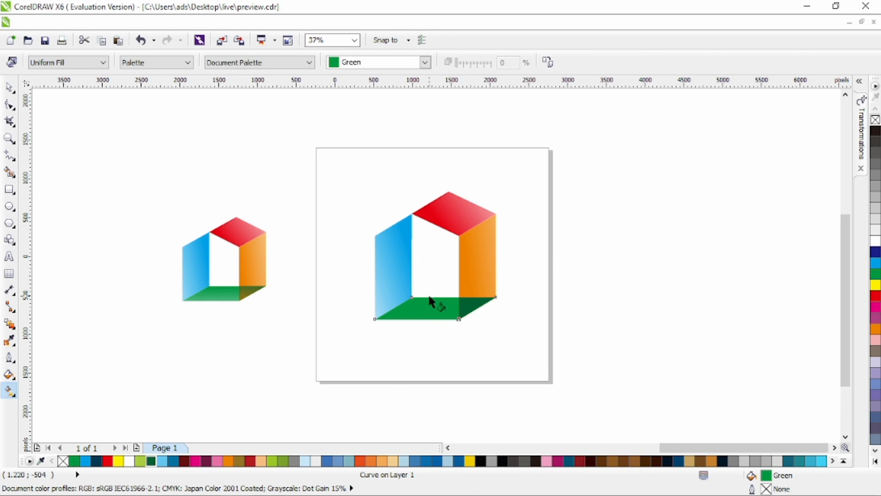
pyautogui.moveTo(428, 296); pyautogui.dragTo(418, 363)
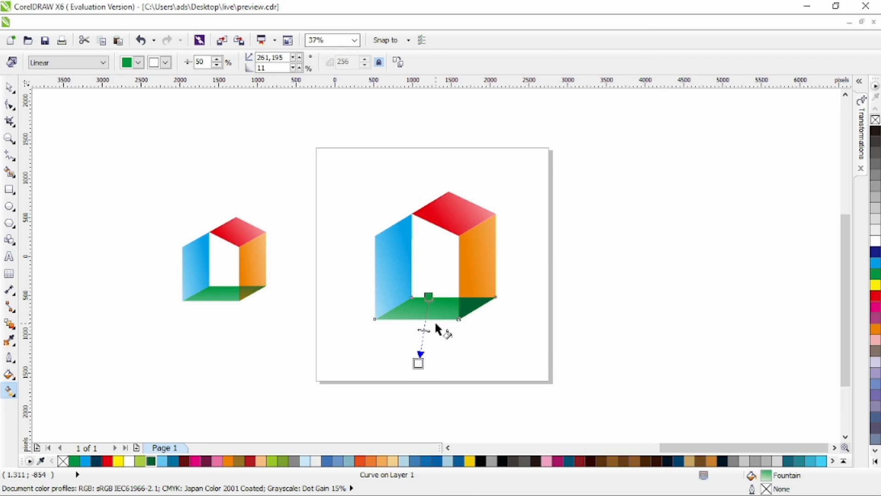
pyautogui.click(569, 304)
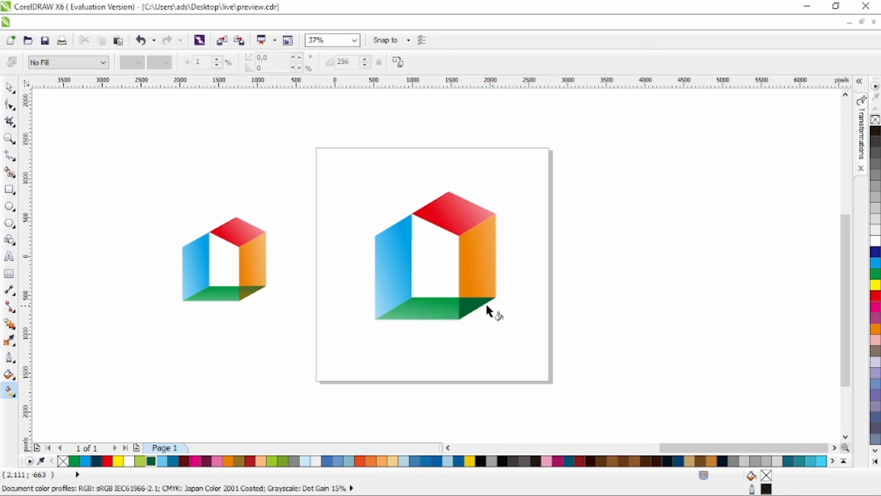
# - Give the dark green overlap triangle a downward linear fountain fill ending in orange, shifting both gradient ends slightly upward
pyautogui.click(476, 313)
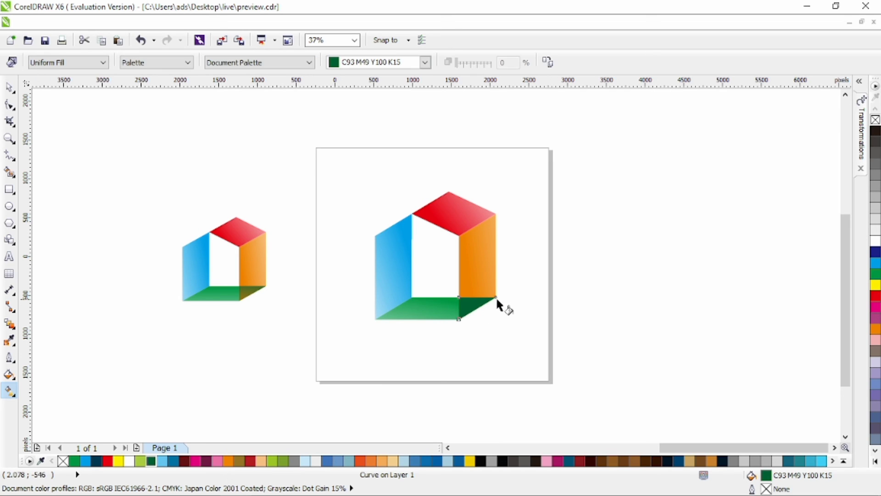
pyautogui.moveTo(477, 297); pyautogui.dragTo(477, 348)
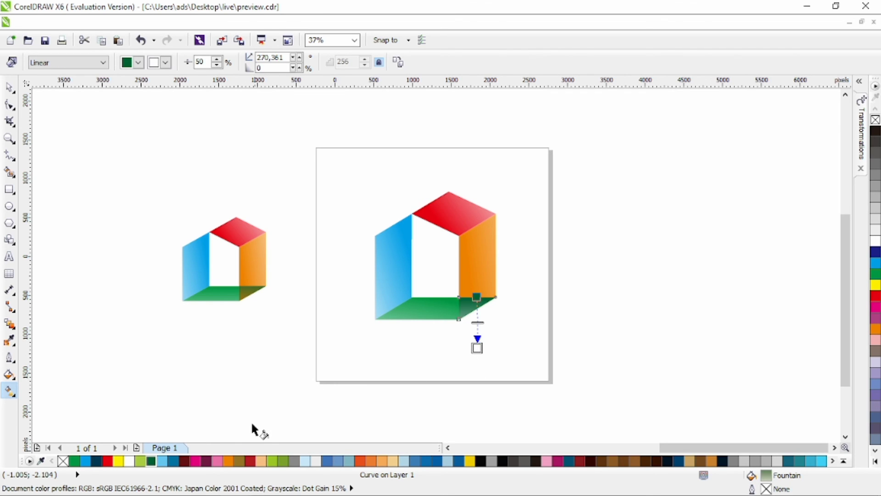
pyautogui.click(227, 461)
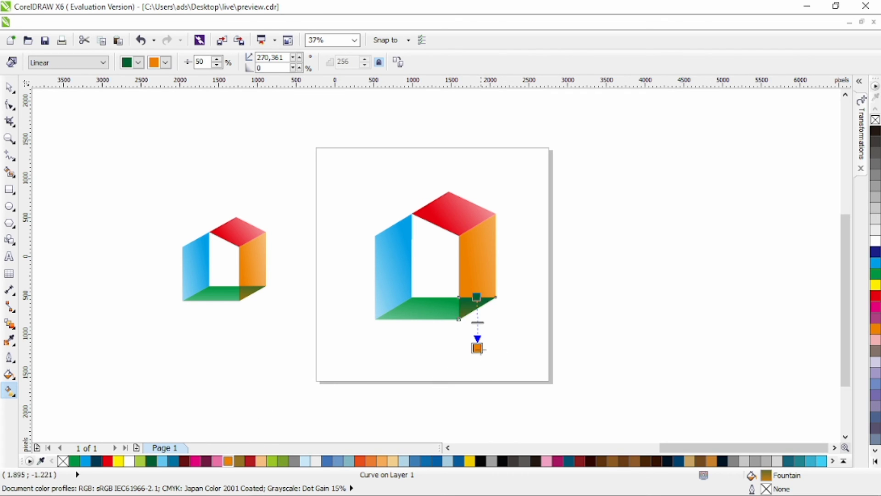
pyautogui.moveTo(477, 347); pyautogui.dragTo(475, 335)
pyautogui.moveTo(477, 297); pyautogui.dragTo(479, 284)
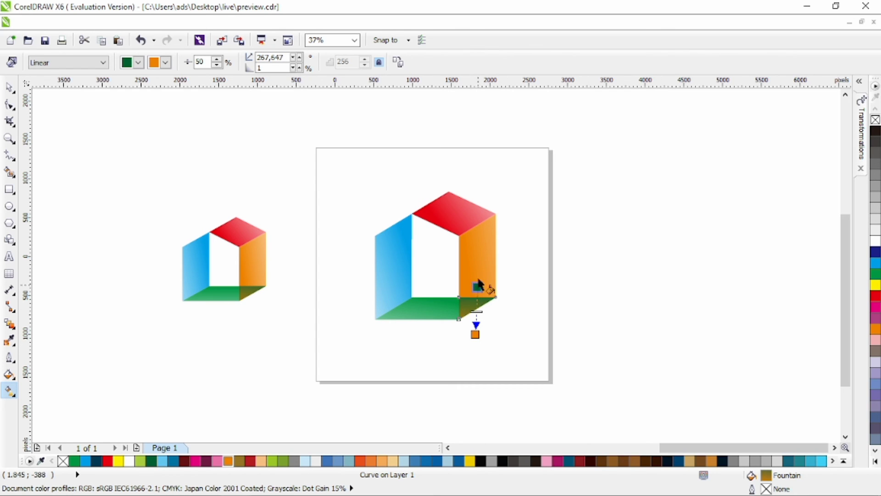
pyautogui.click(9, 87)
pyautogui.click(158, 146)
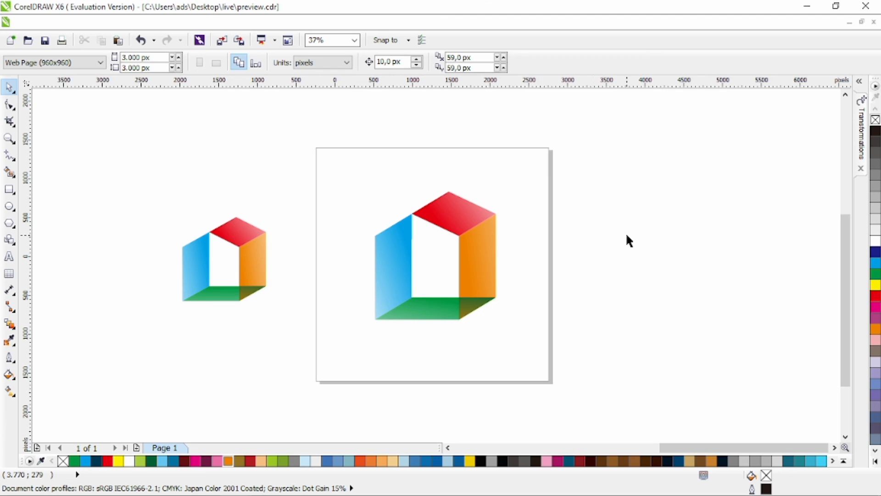